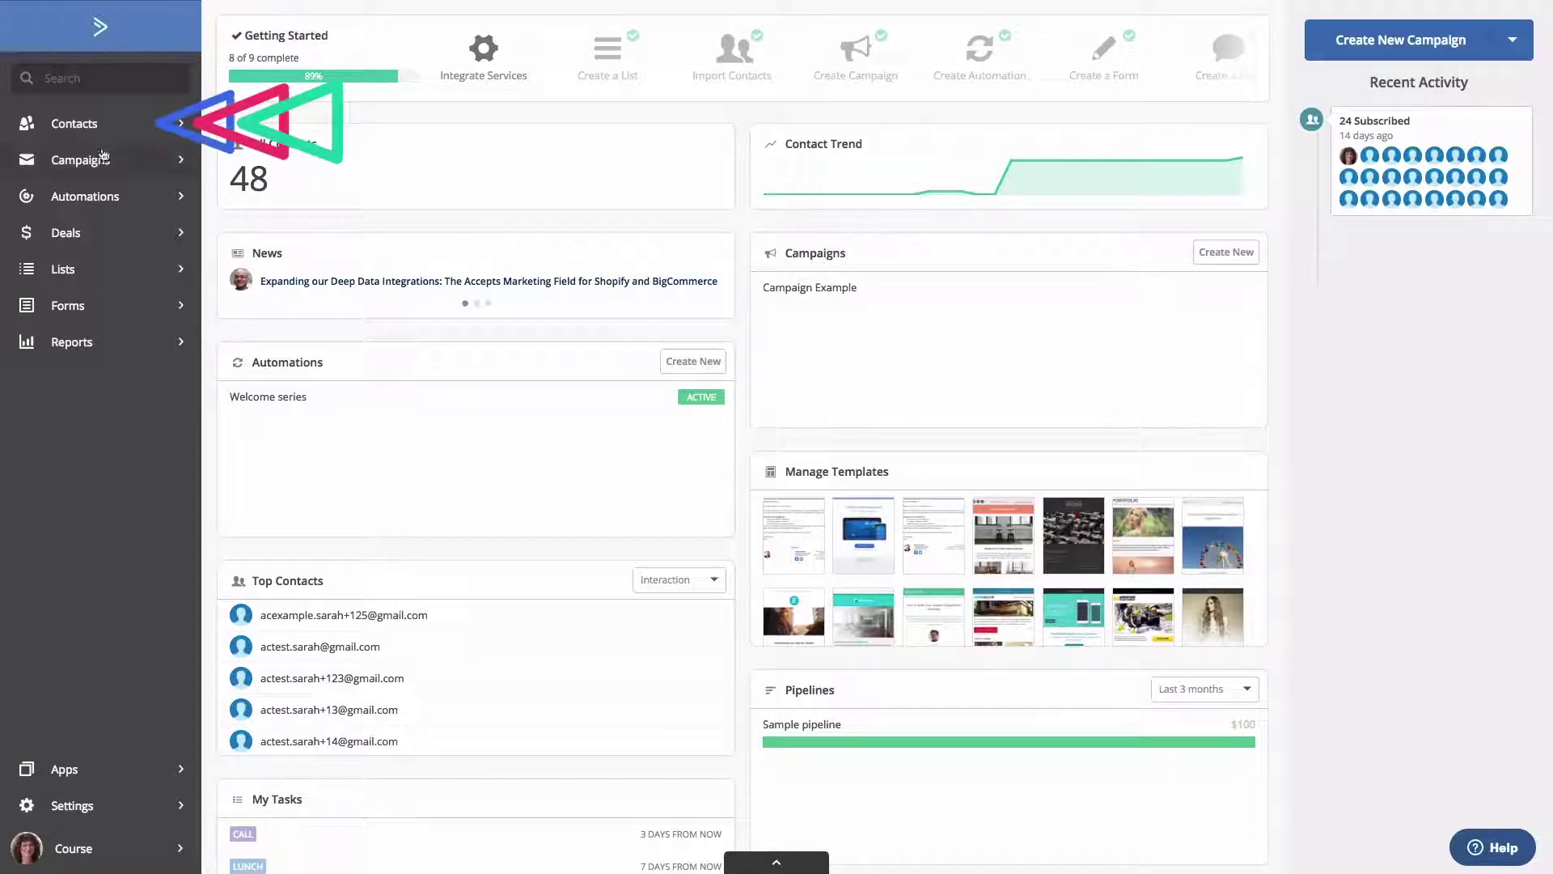
Step: Open the contacts list and bring up Advanced Search with one empty condition row
click(62, 126)
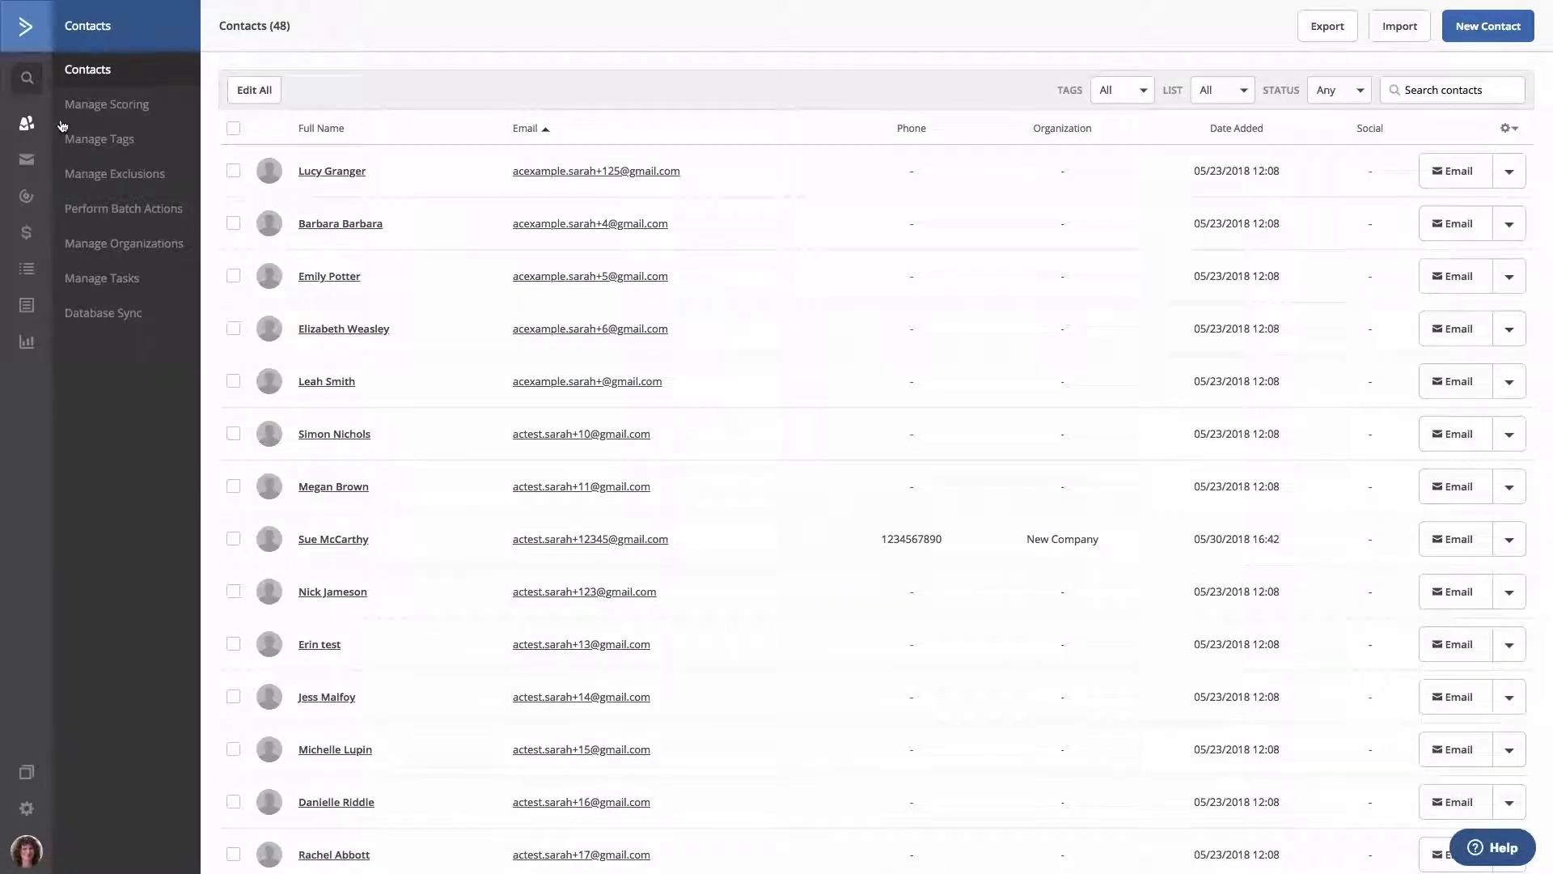
click(1407, 89)
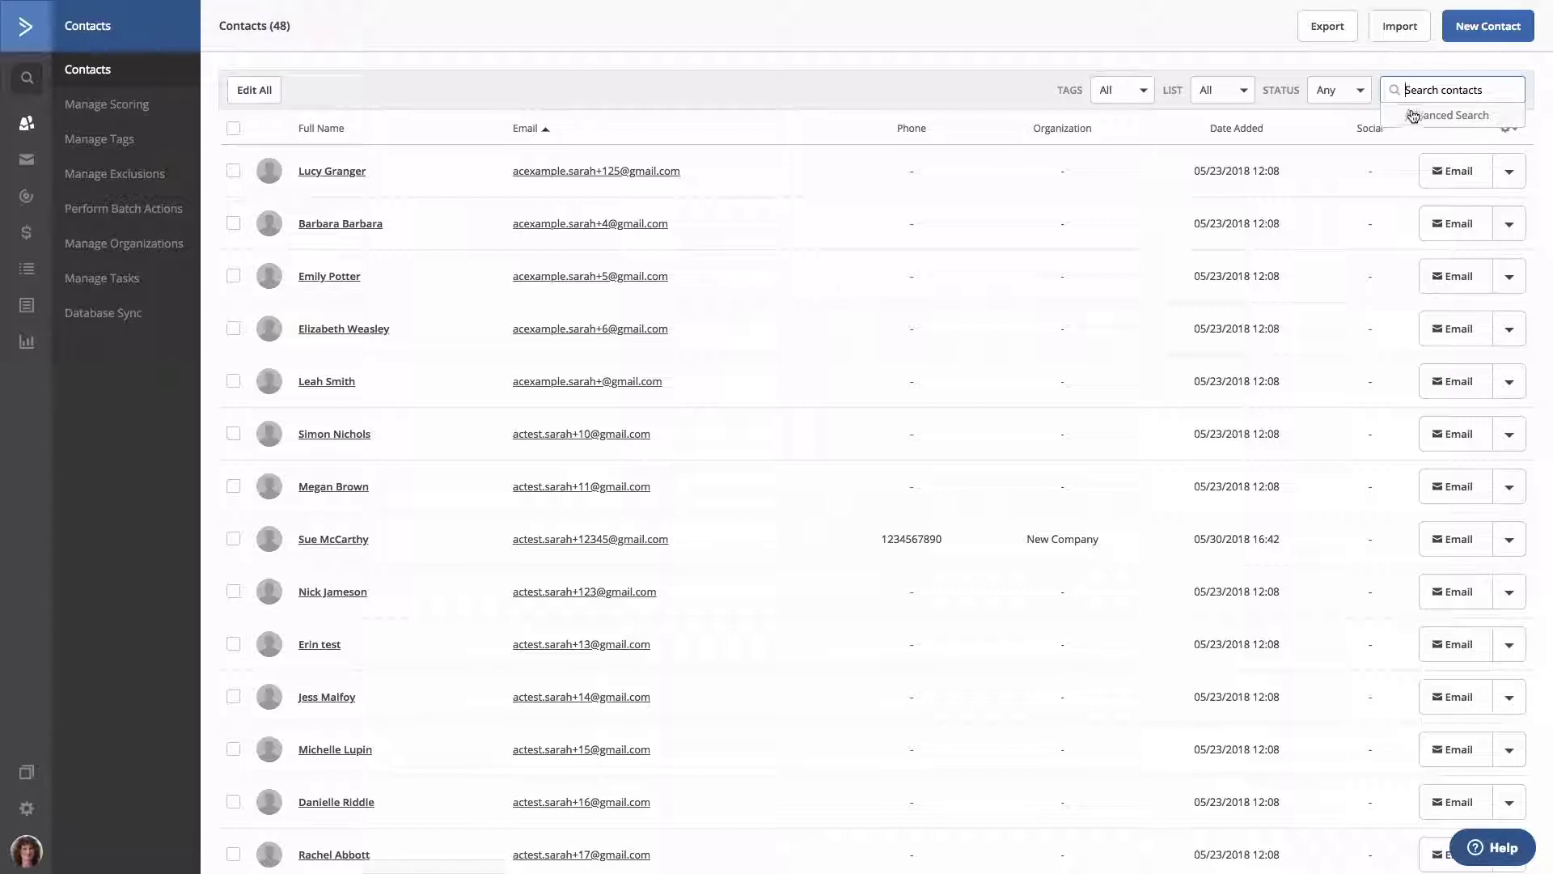
click(1413, 114)
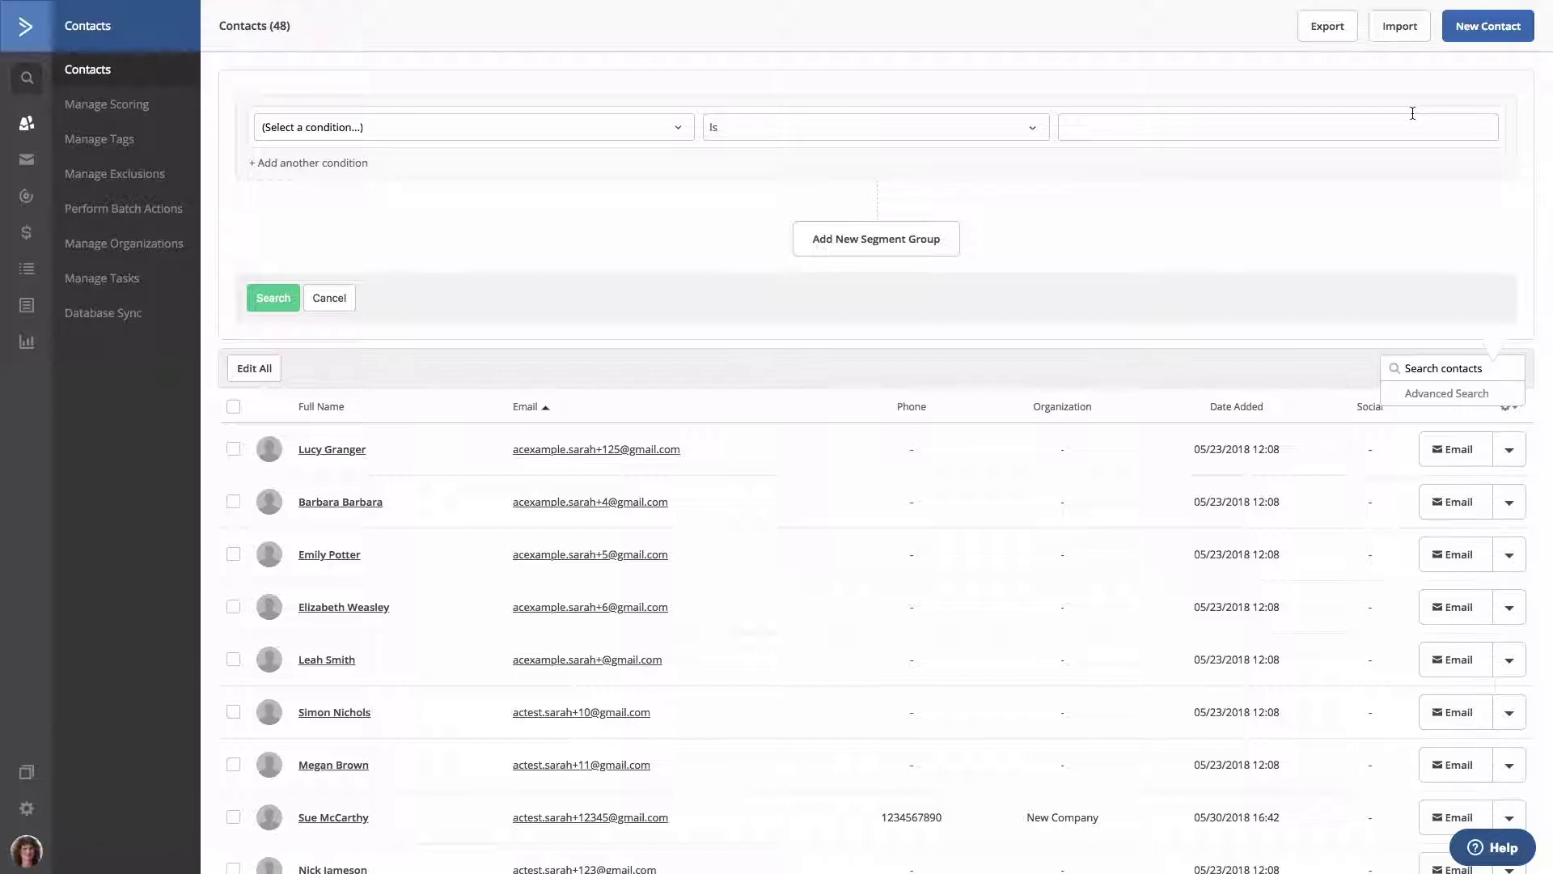
Step: Browse the Contact Details, Custom Fields, Actions and Geography condition categories
click(666, 127)
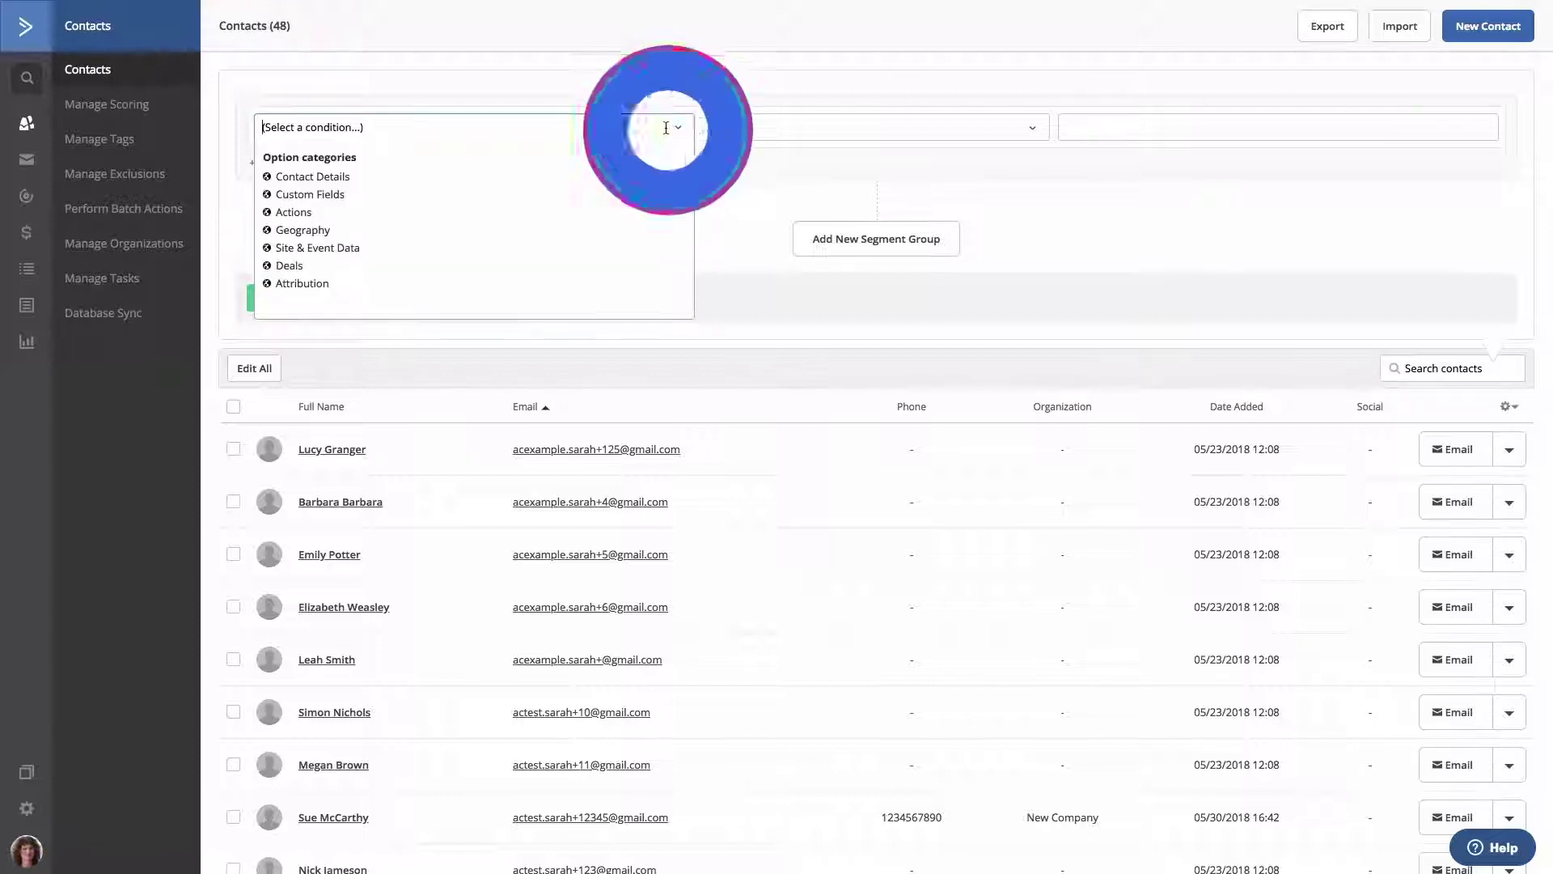
click(343, 180)
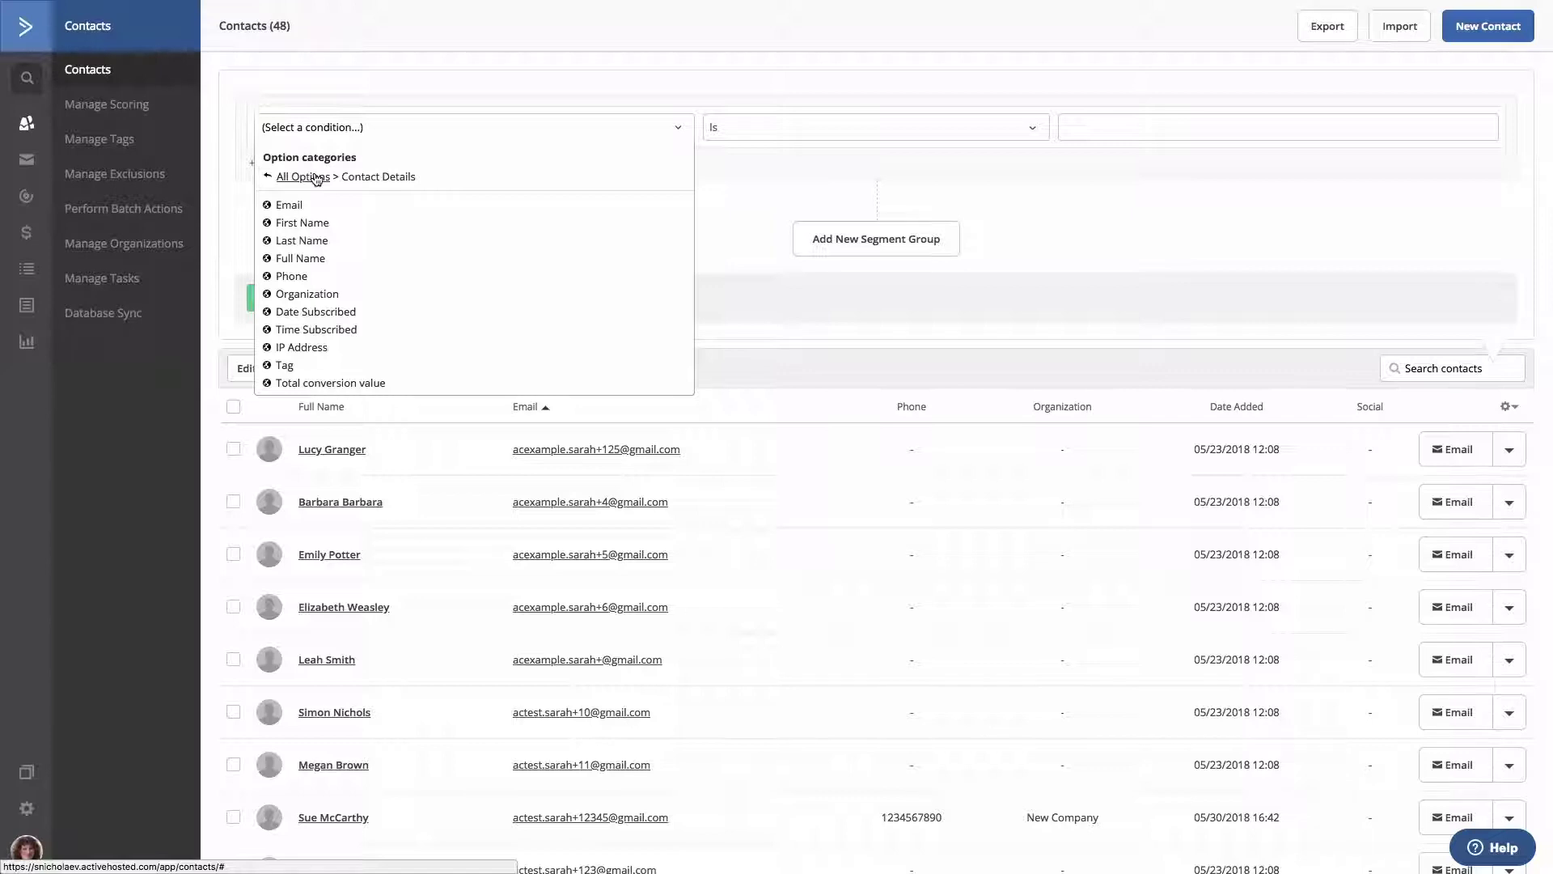
click(297, 177)
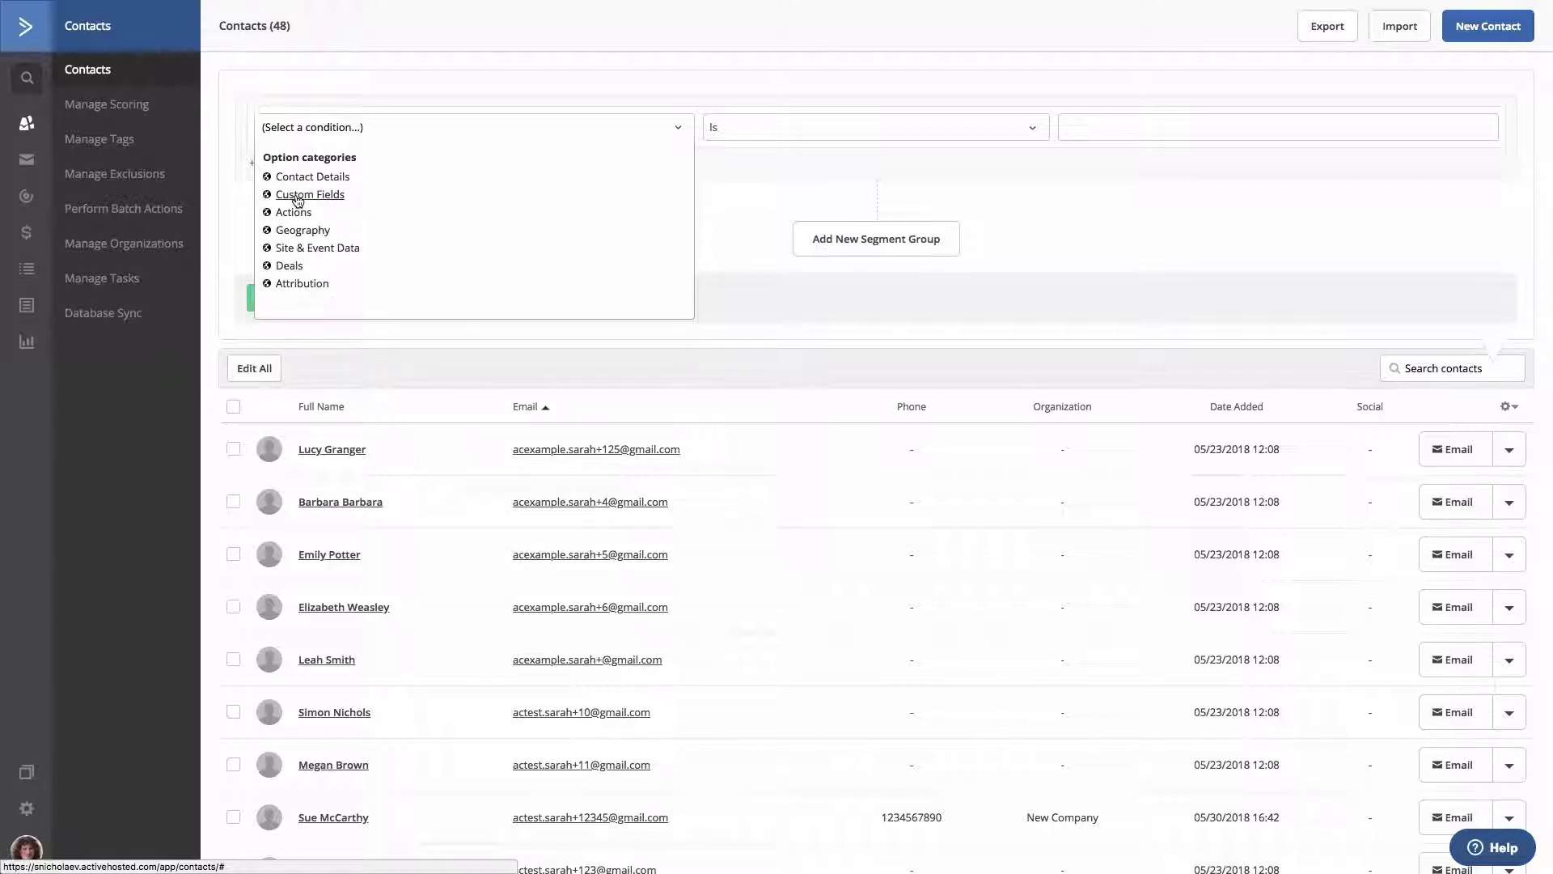
click(297, 195)
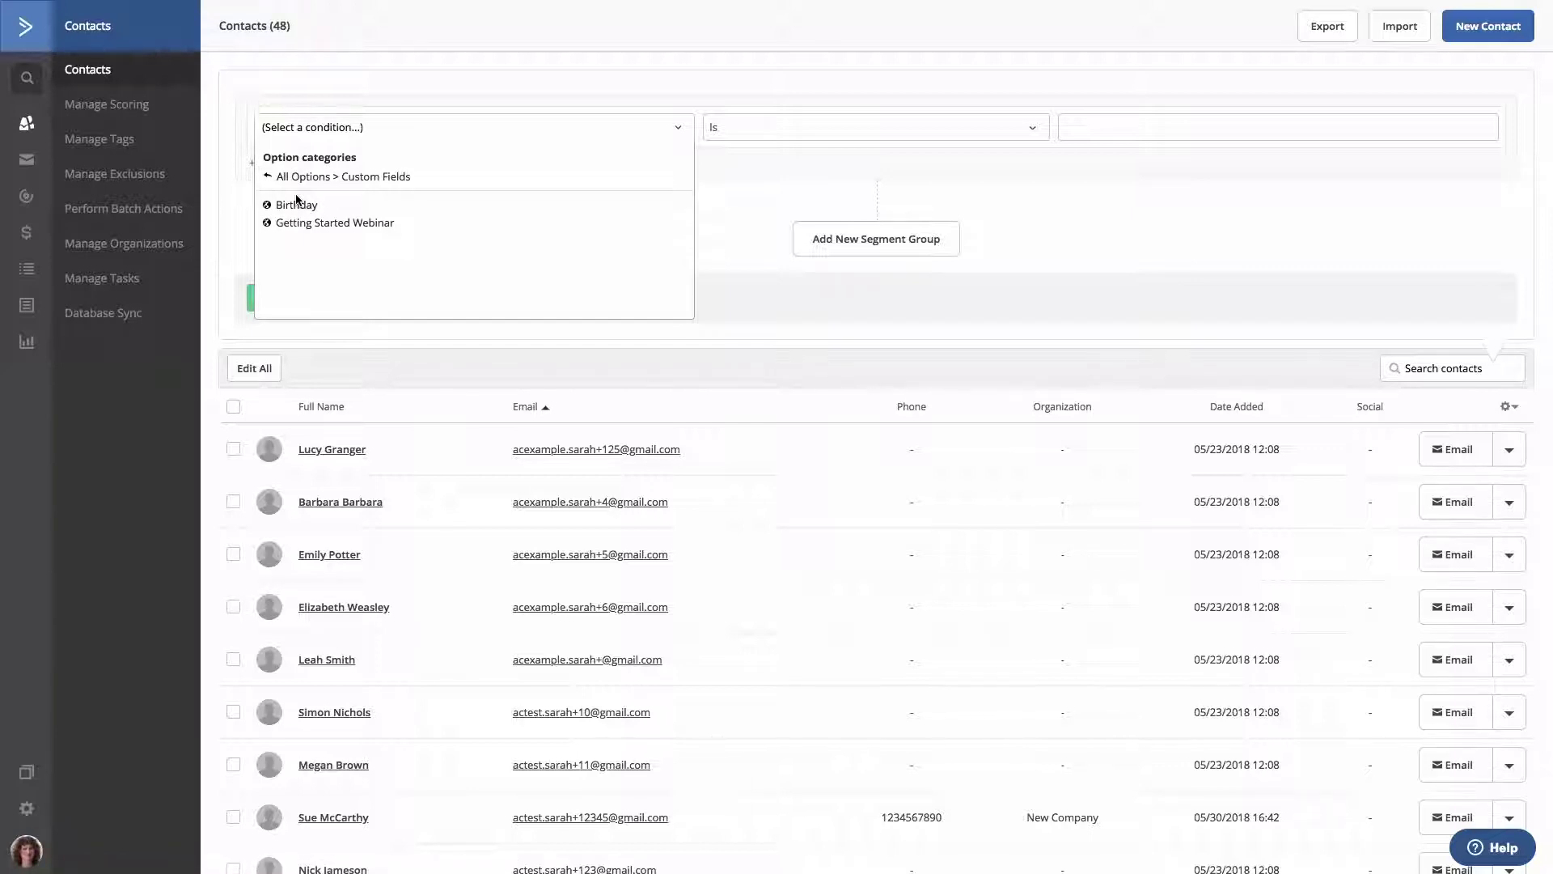
click(296, 177)
click(298, 211)
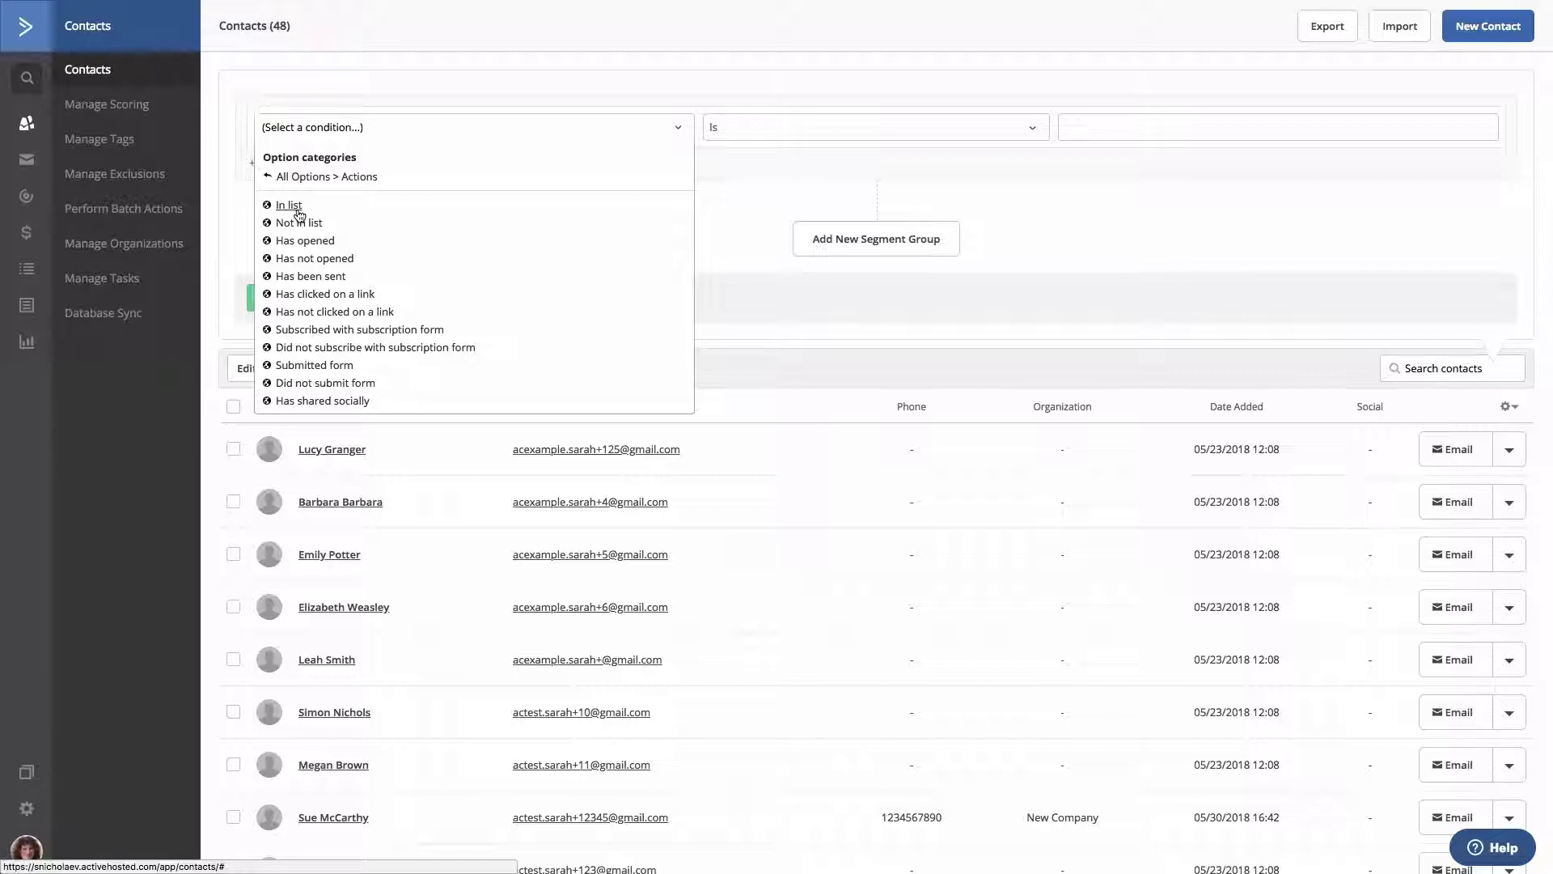
click(301, 177)
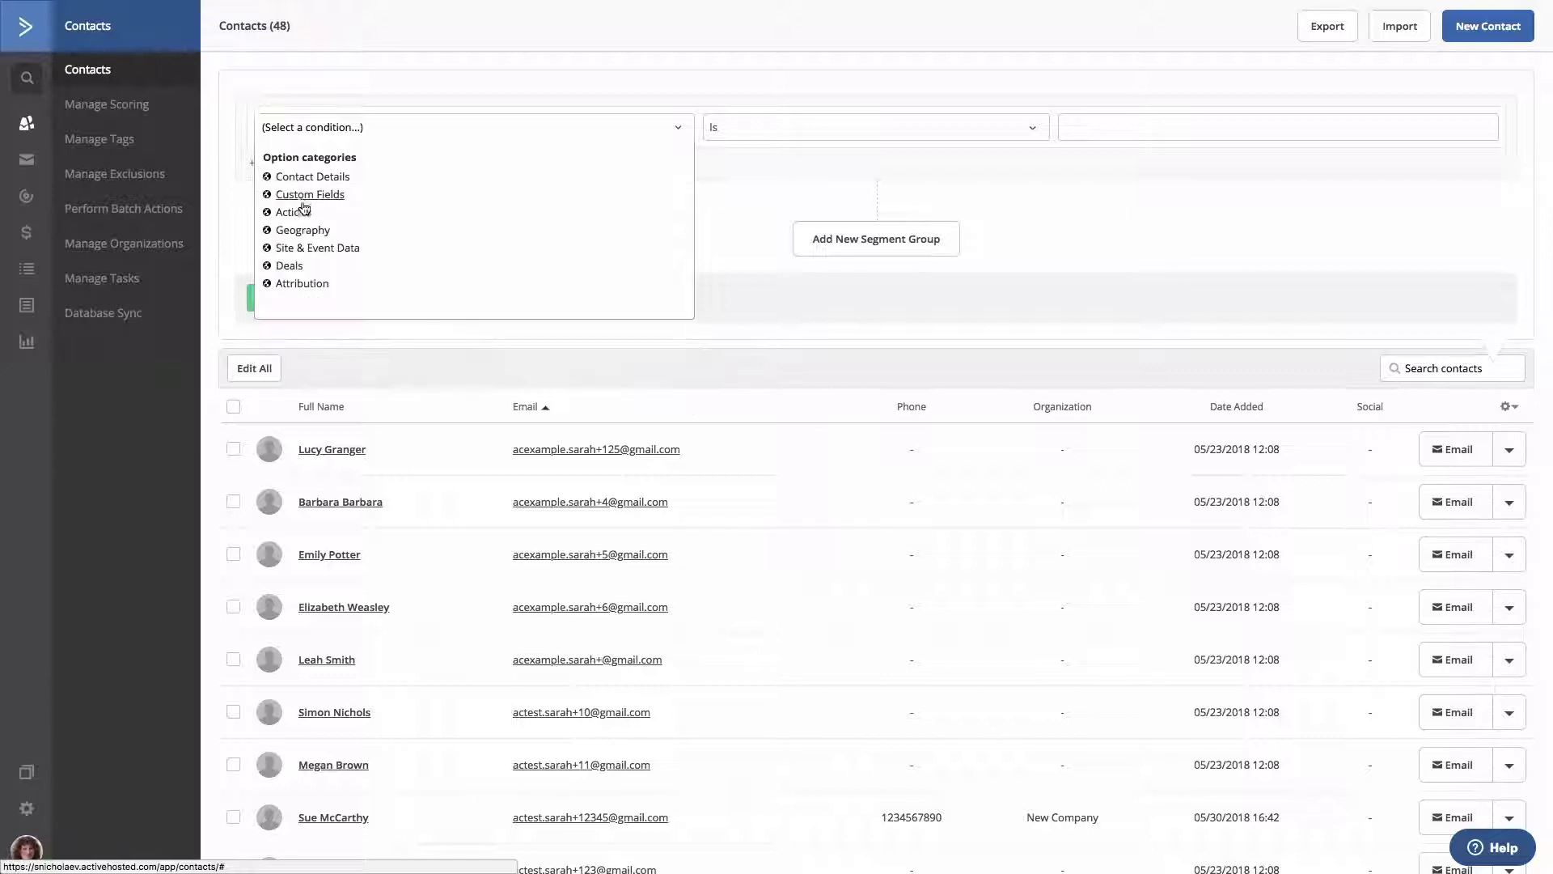
click(301, 231)
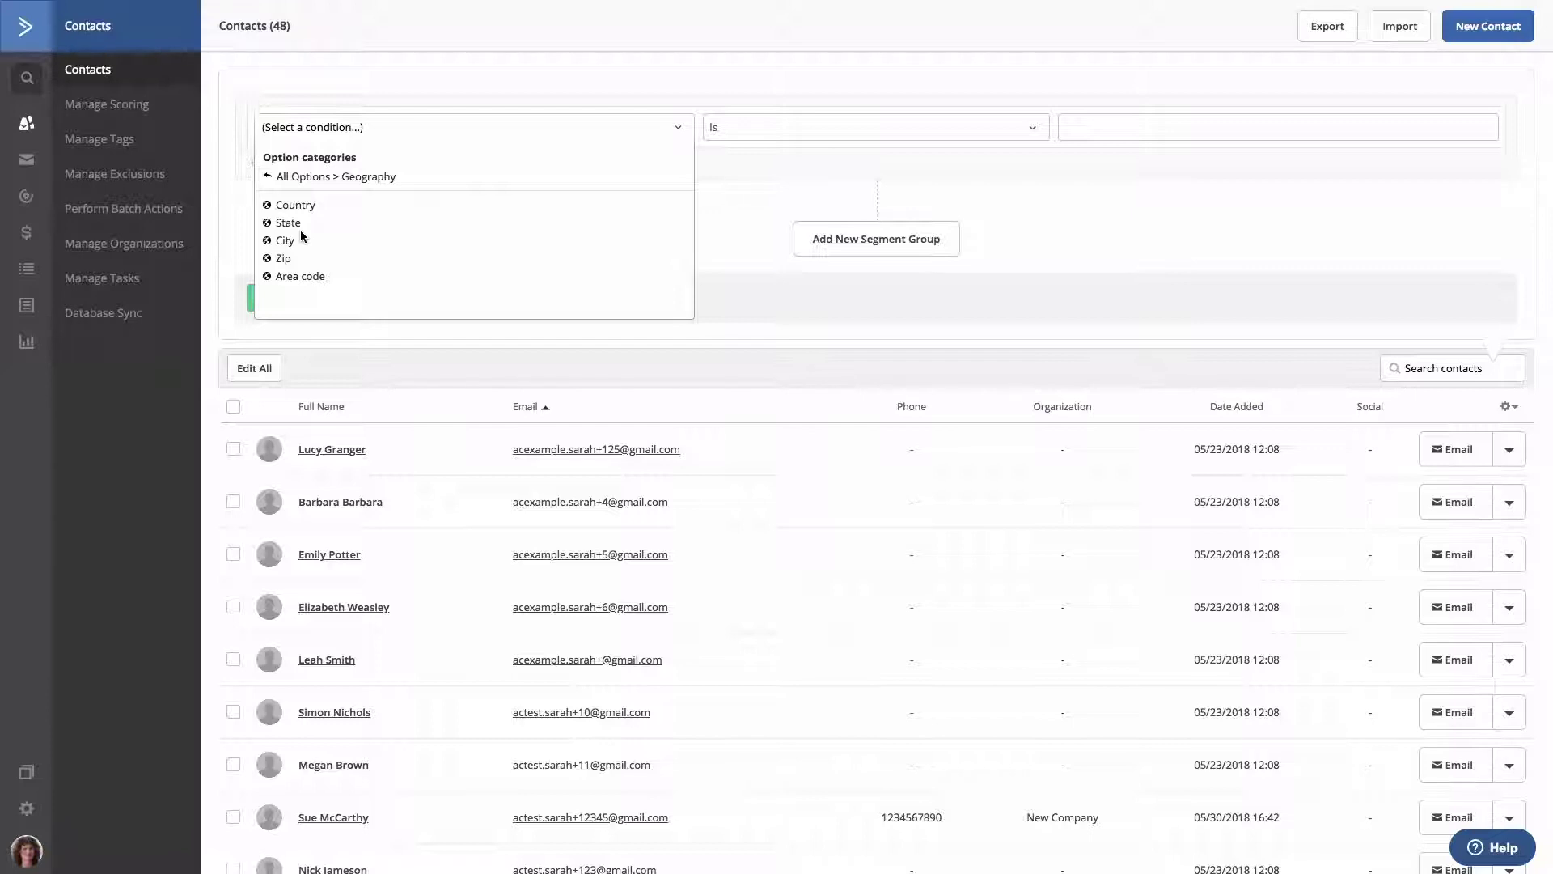
click(301, 177)
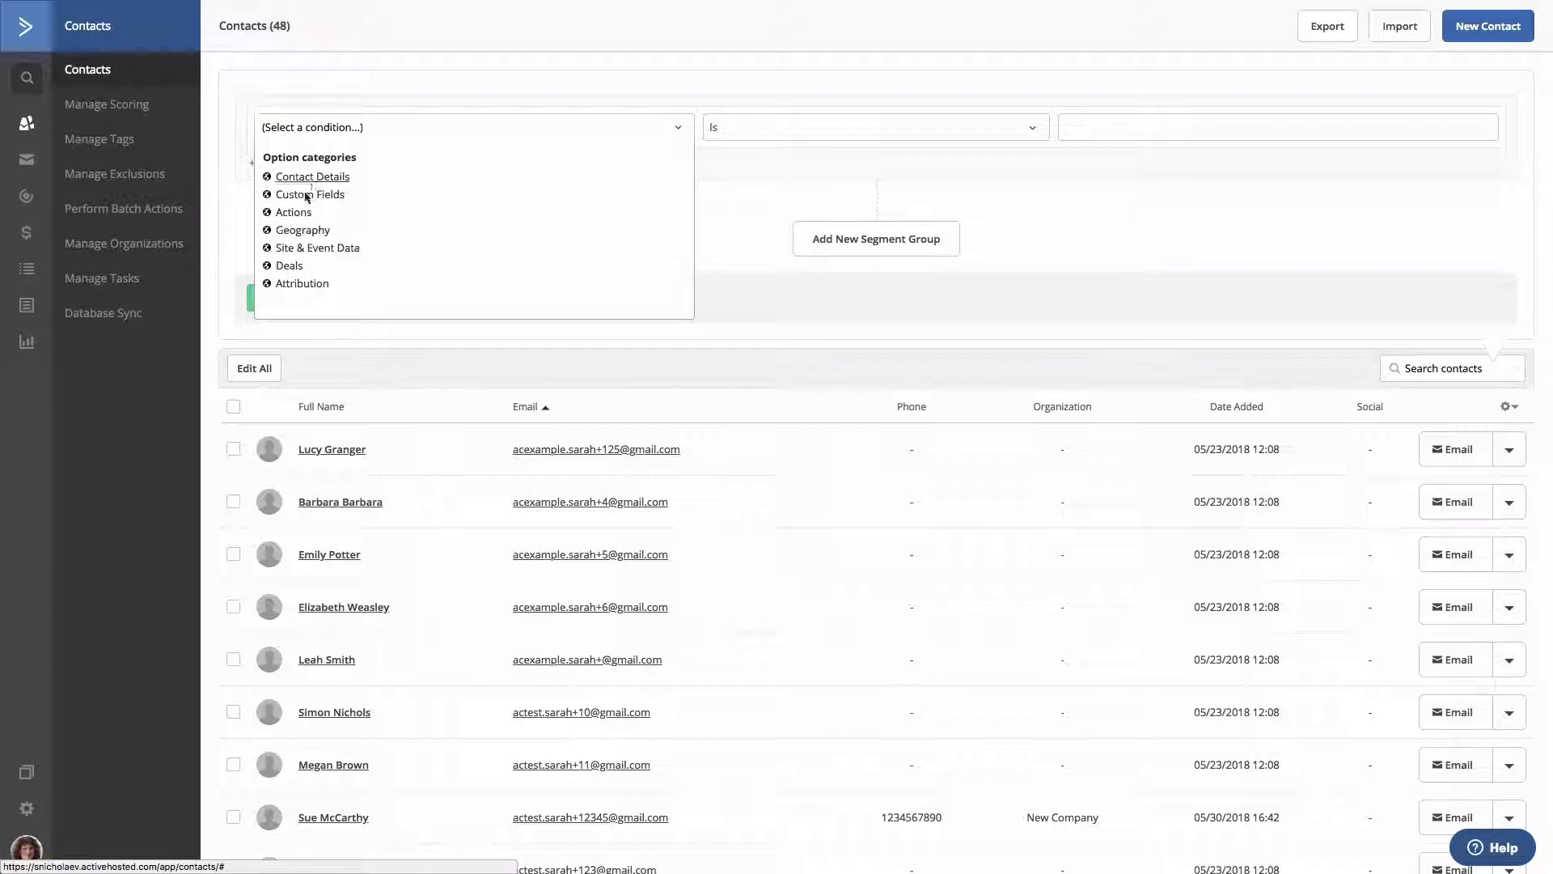
Step: Browse the Site & Event Data, Deals and Attribution conditions, ending on the Contact Details fields
click(320, 249)
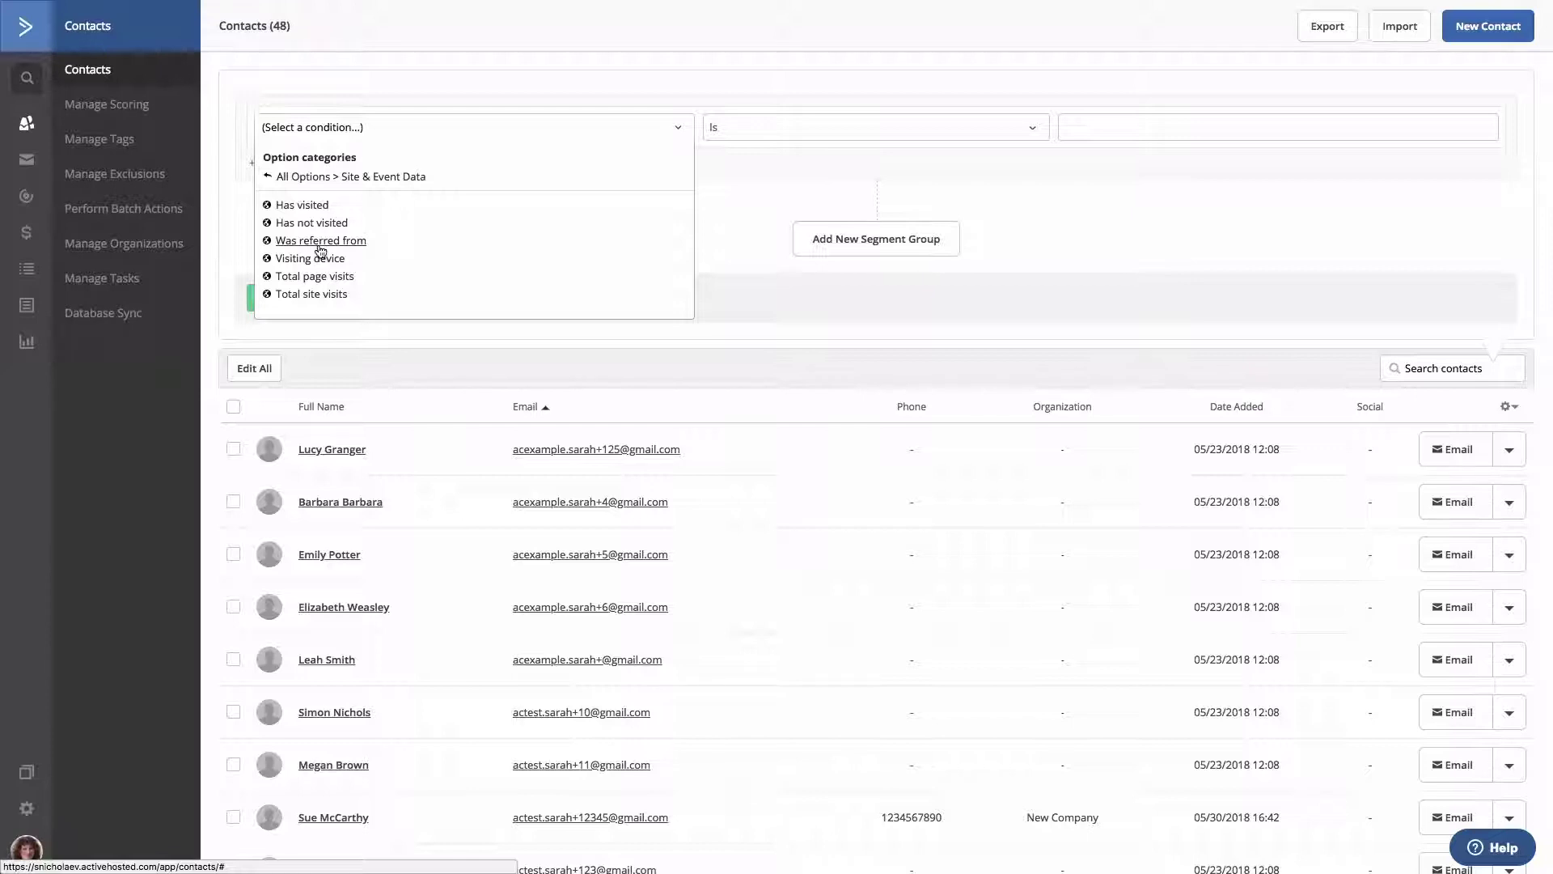
click(303, 176)
click(289, 266)
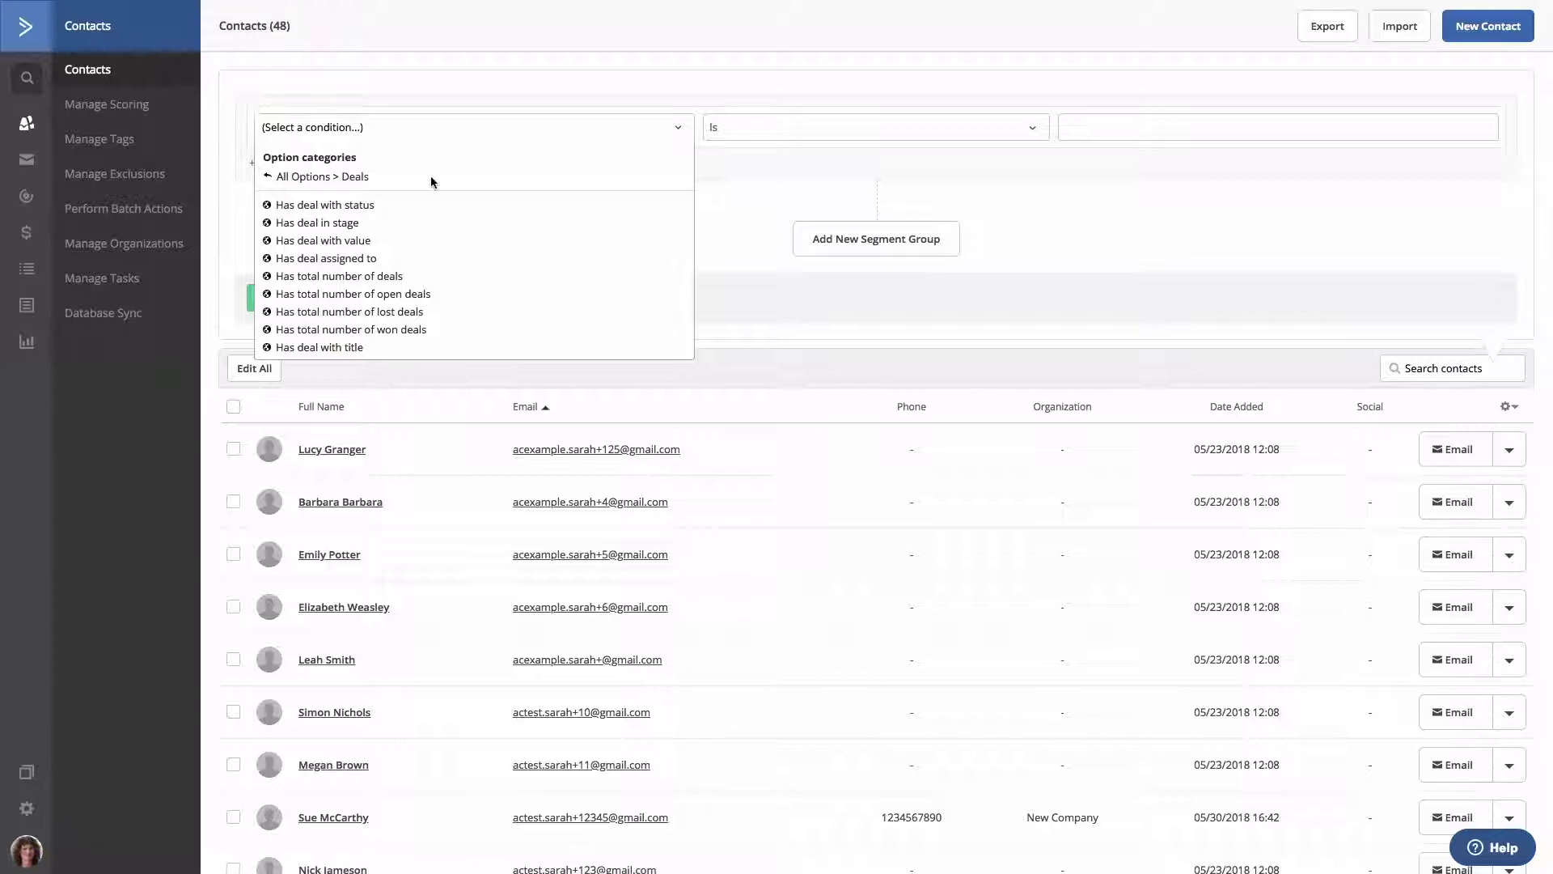
click(309, 185)
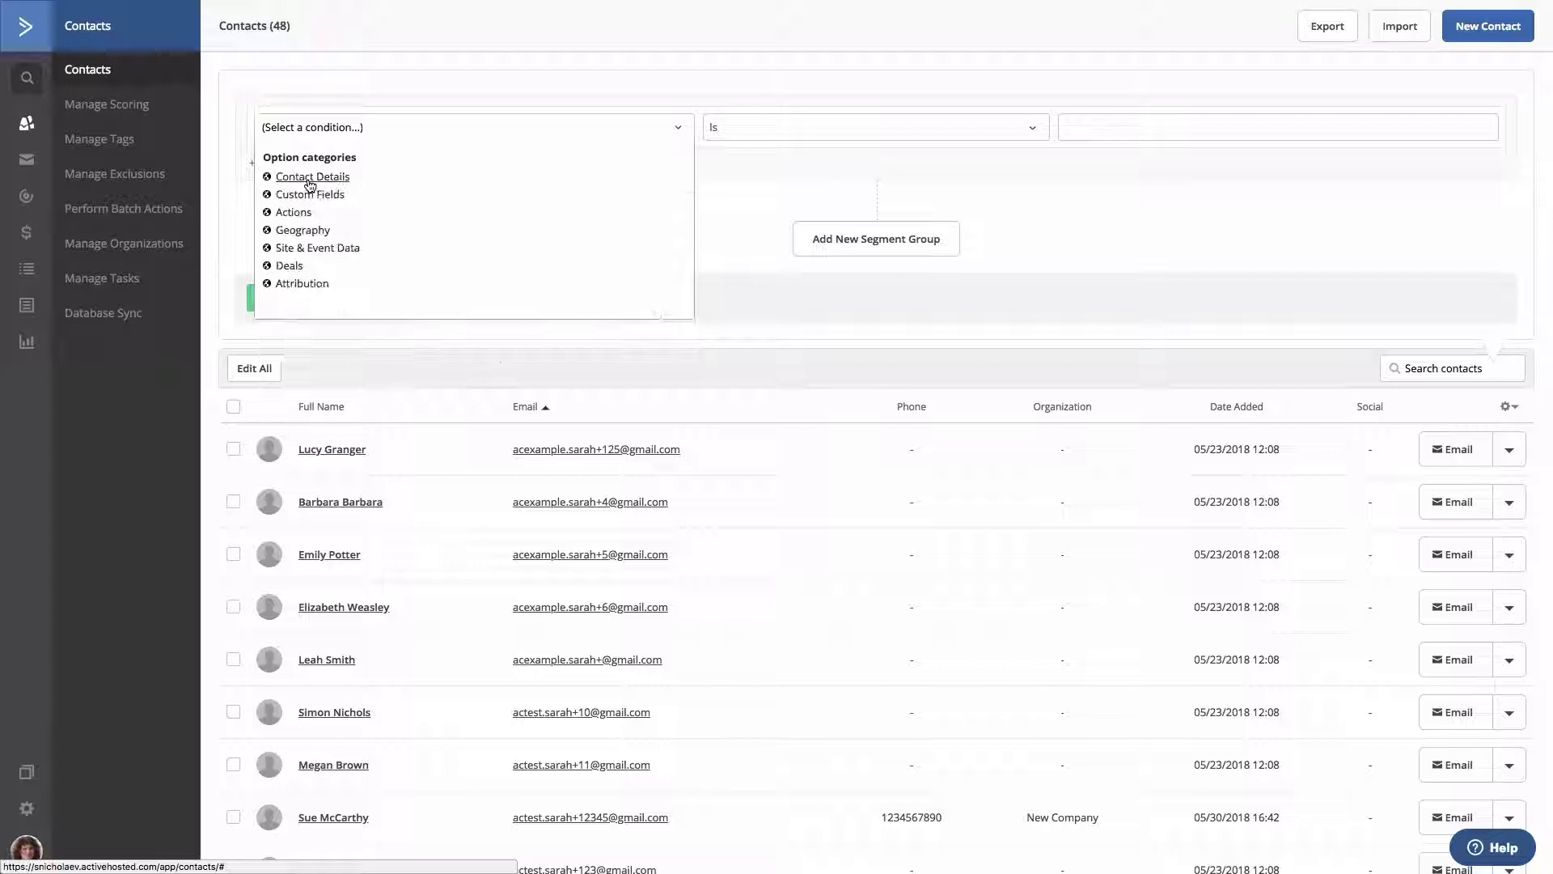
click(305, 287)
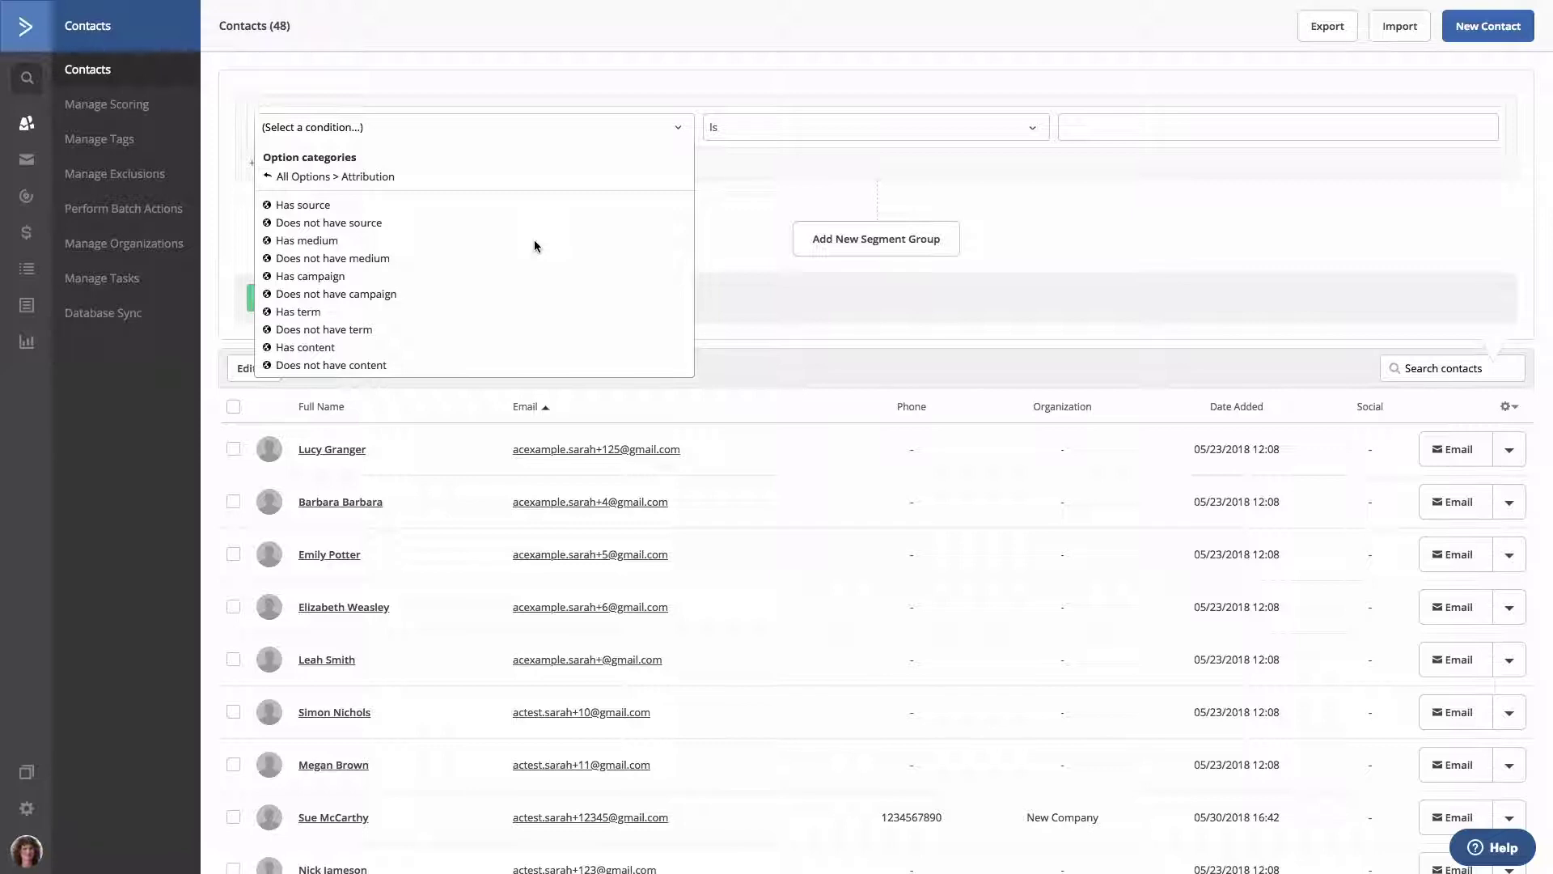
click(322, 180)
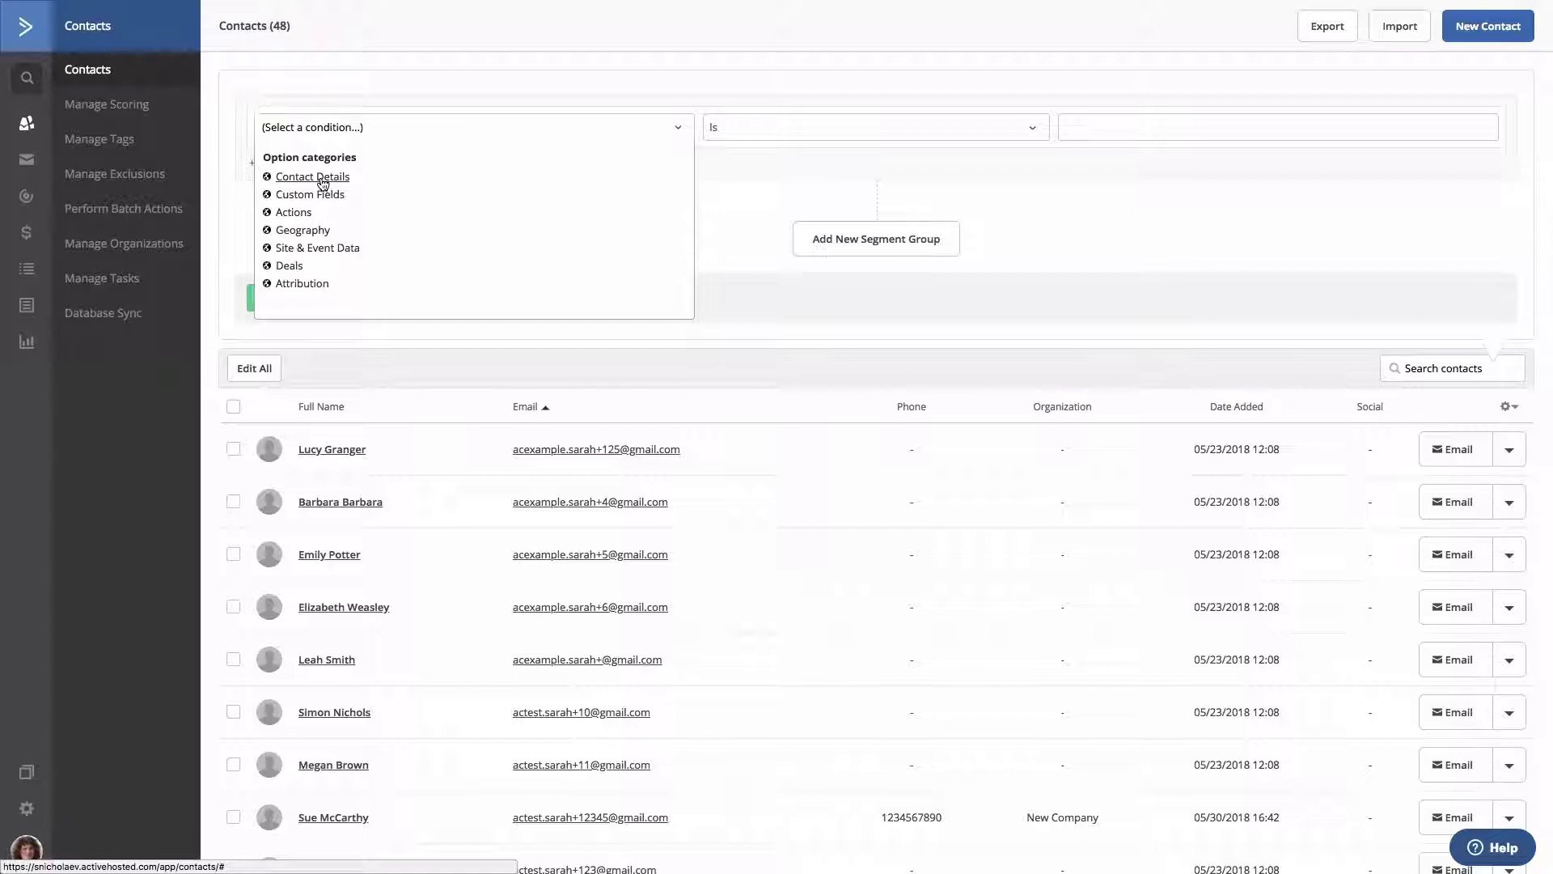
click(320, 178)
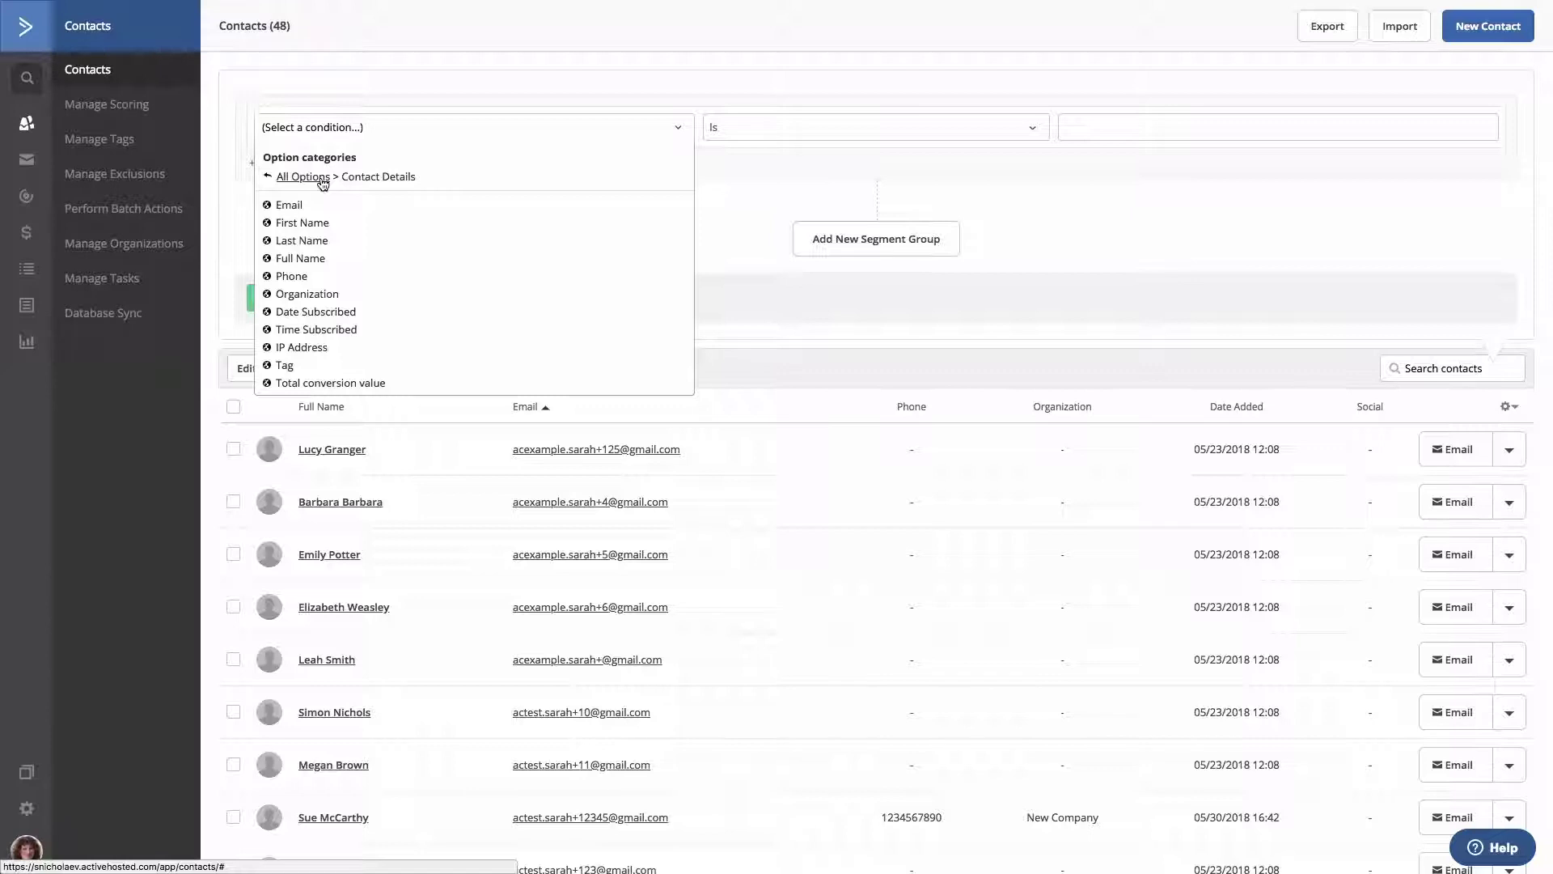
Step: Set the first condition to Tag Exists 'My contacts import' and add a second AND condition
click(293, 365)
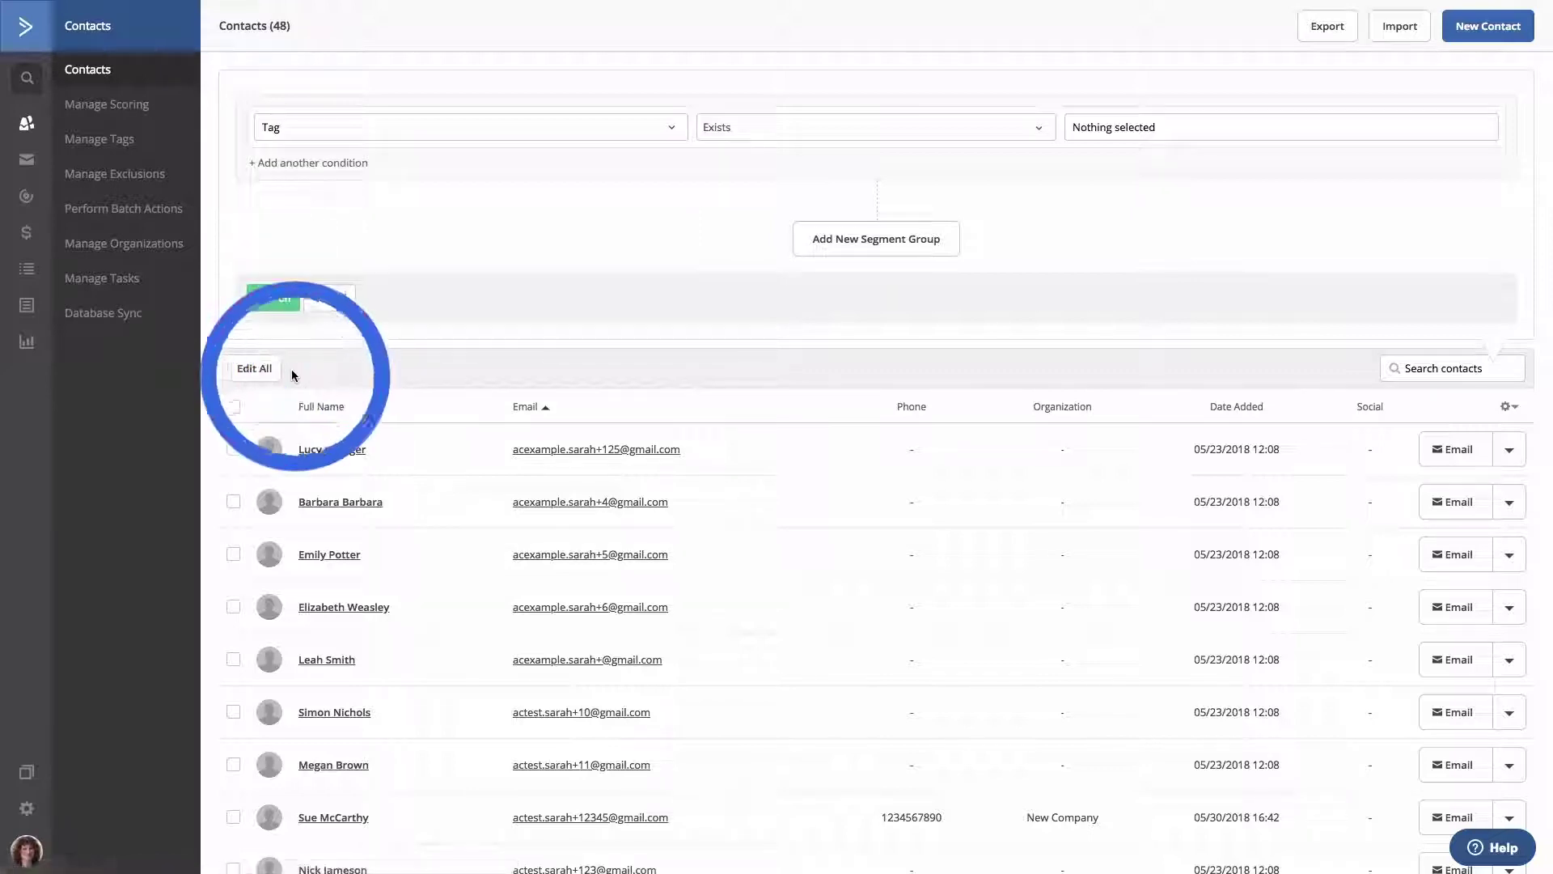
click(836, 134)
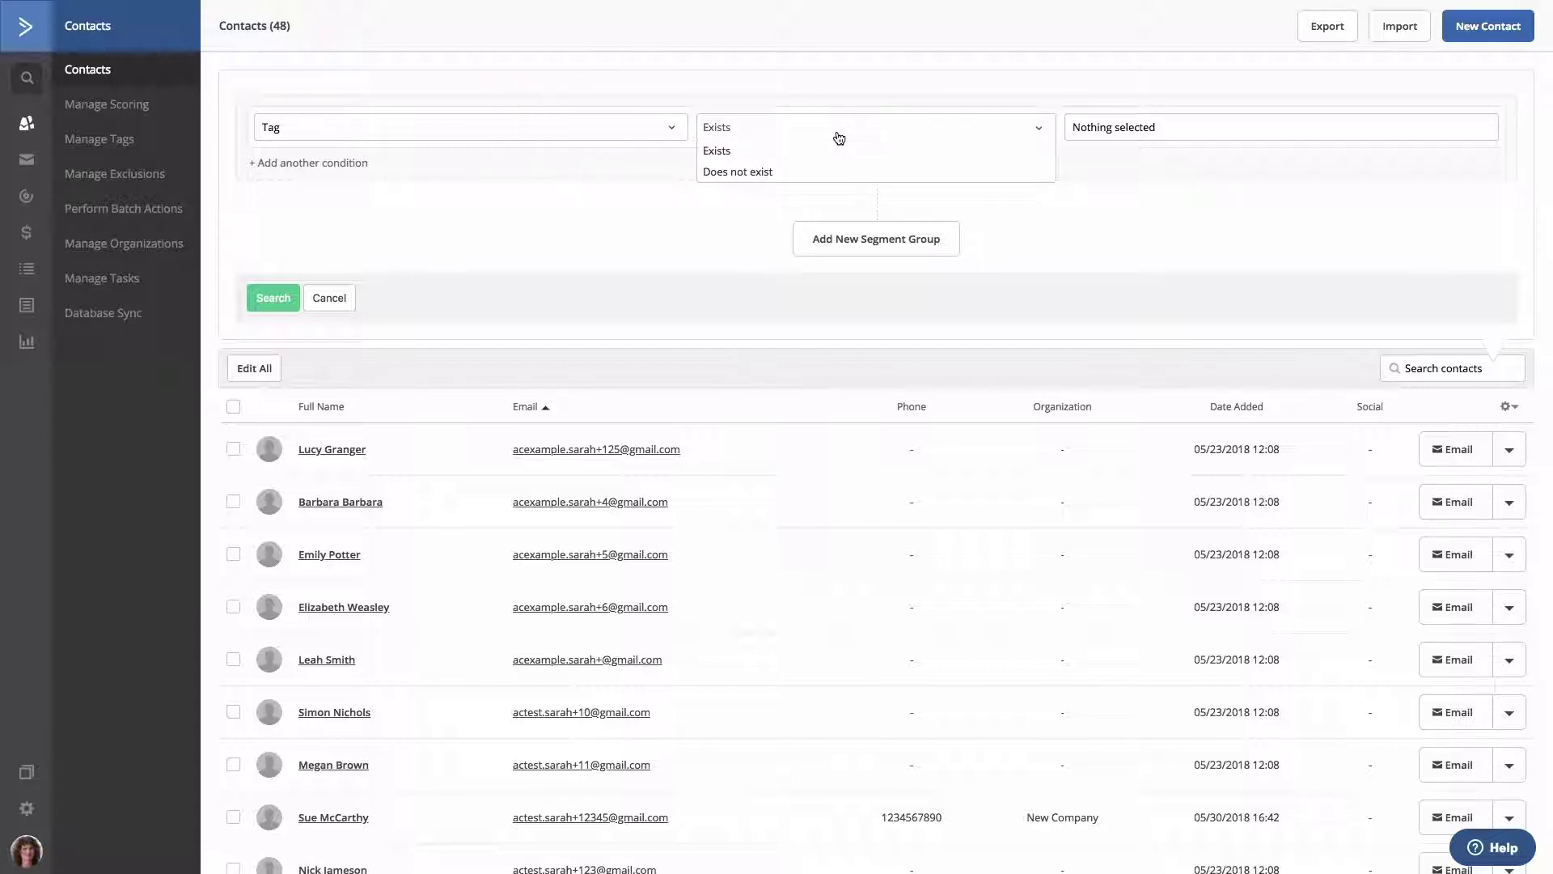
click(757, 151)
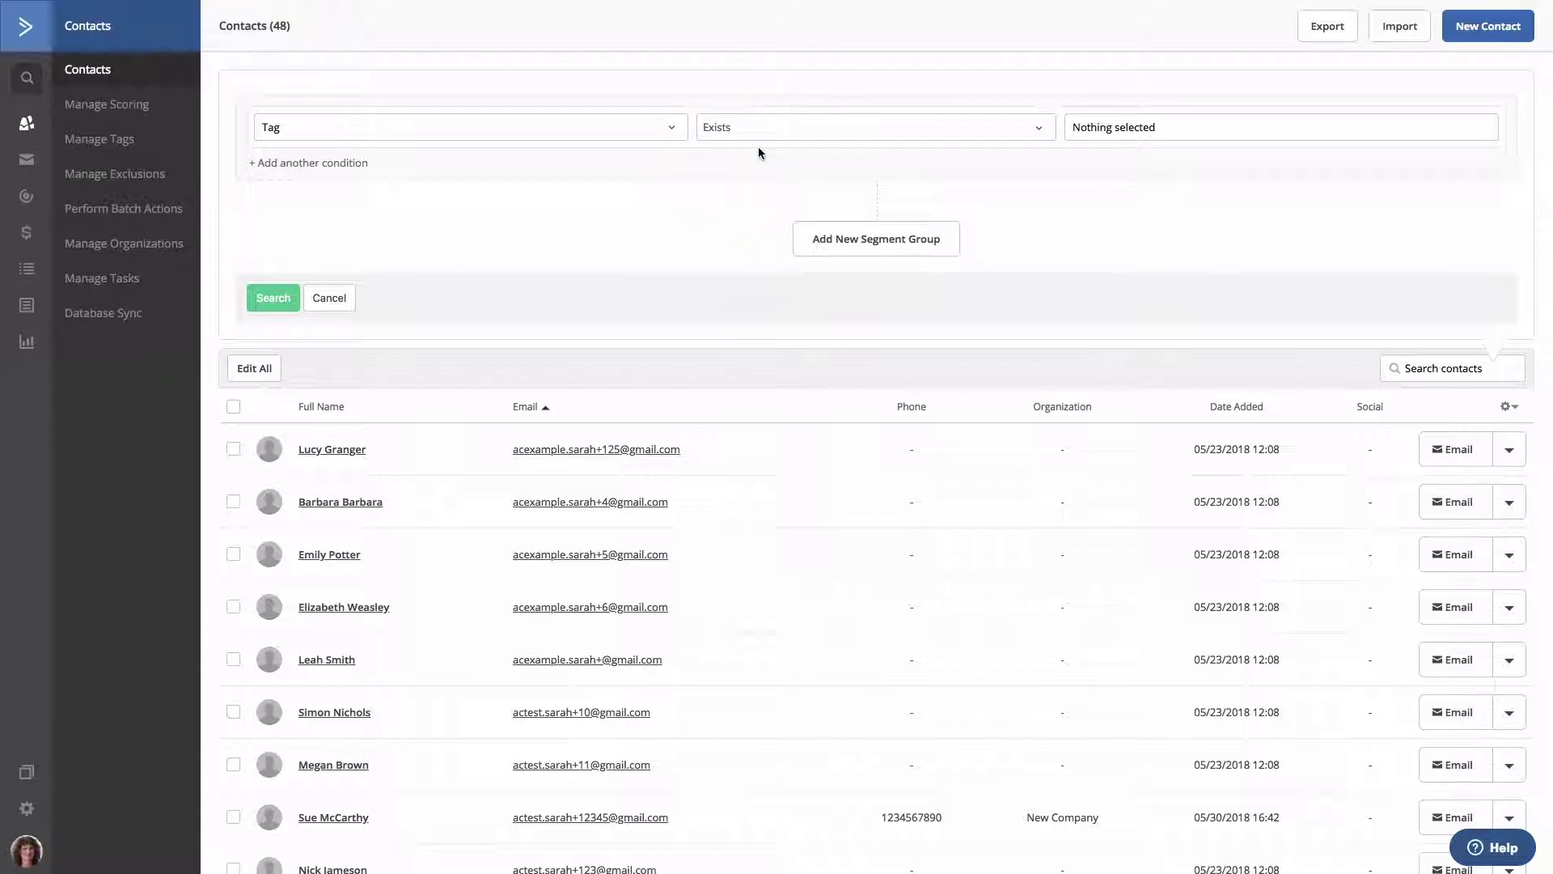
click(1117, 121)
click(1118, 207)
click(335, 166)
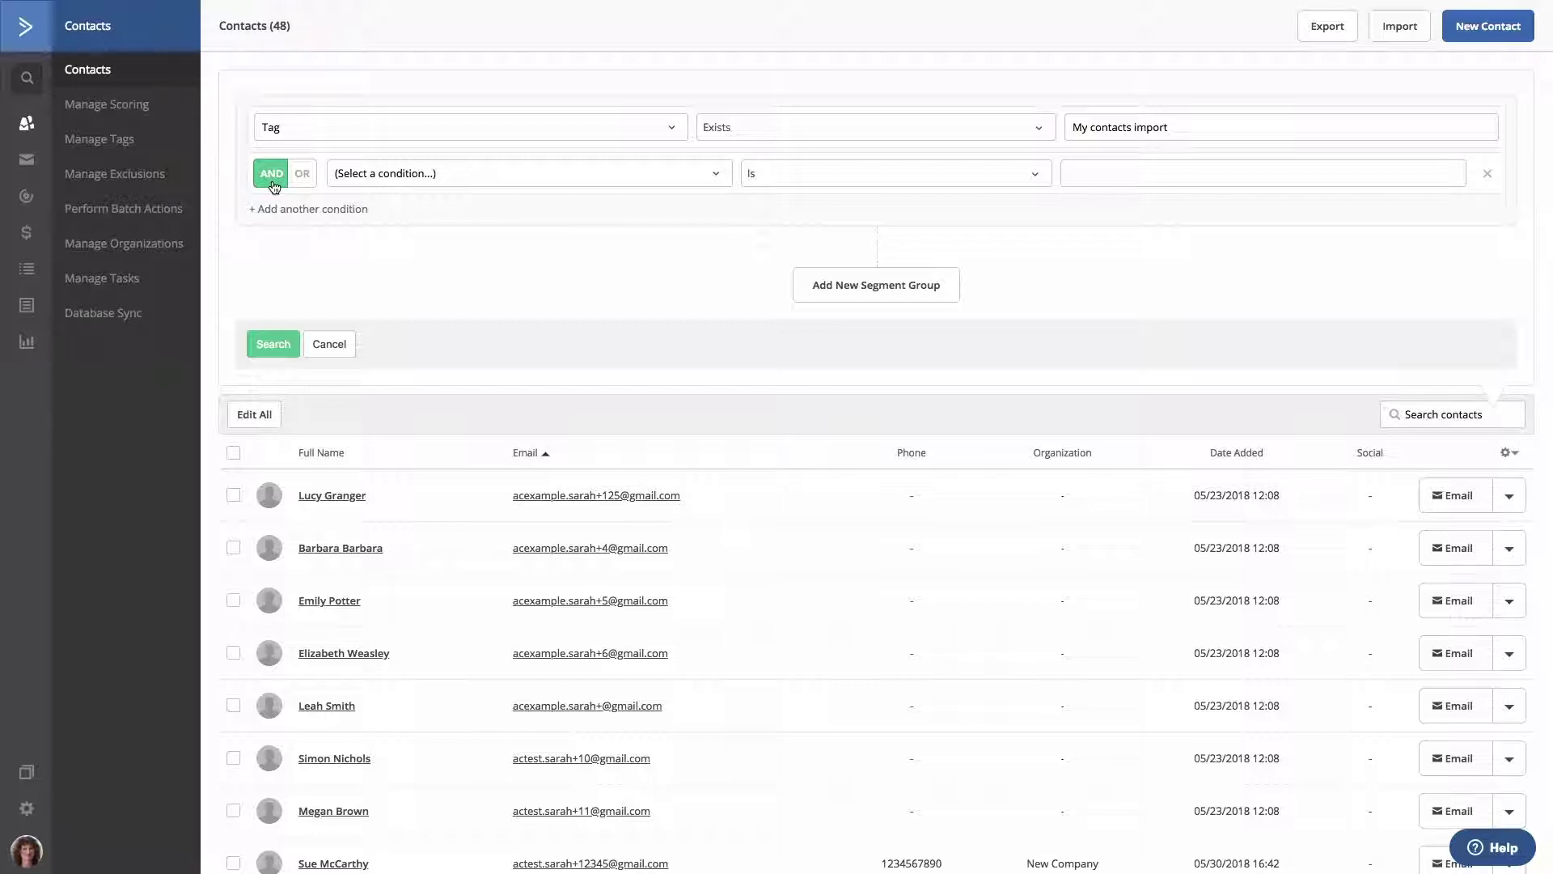
Step: Set the second condition to Custom Fields > Getting Started Webinar Is 08/23/2018
click(435, 173)
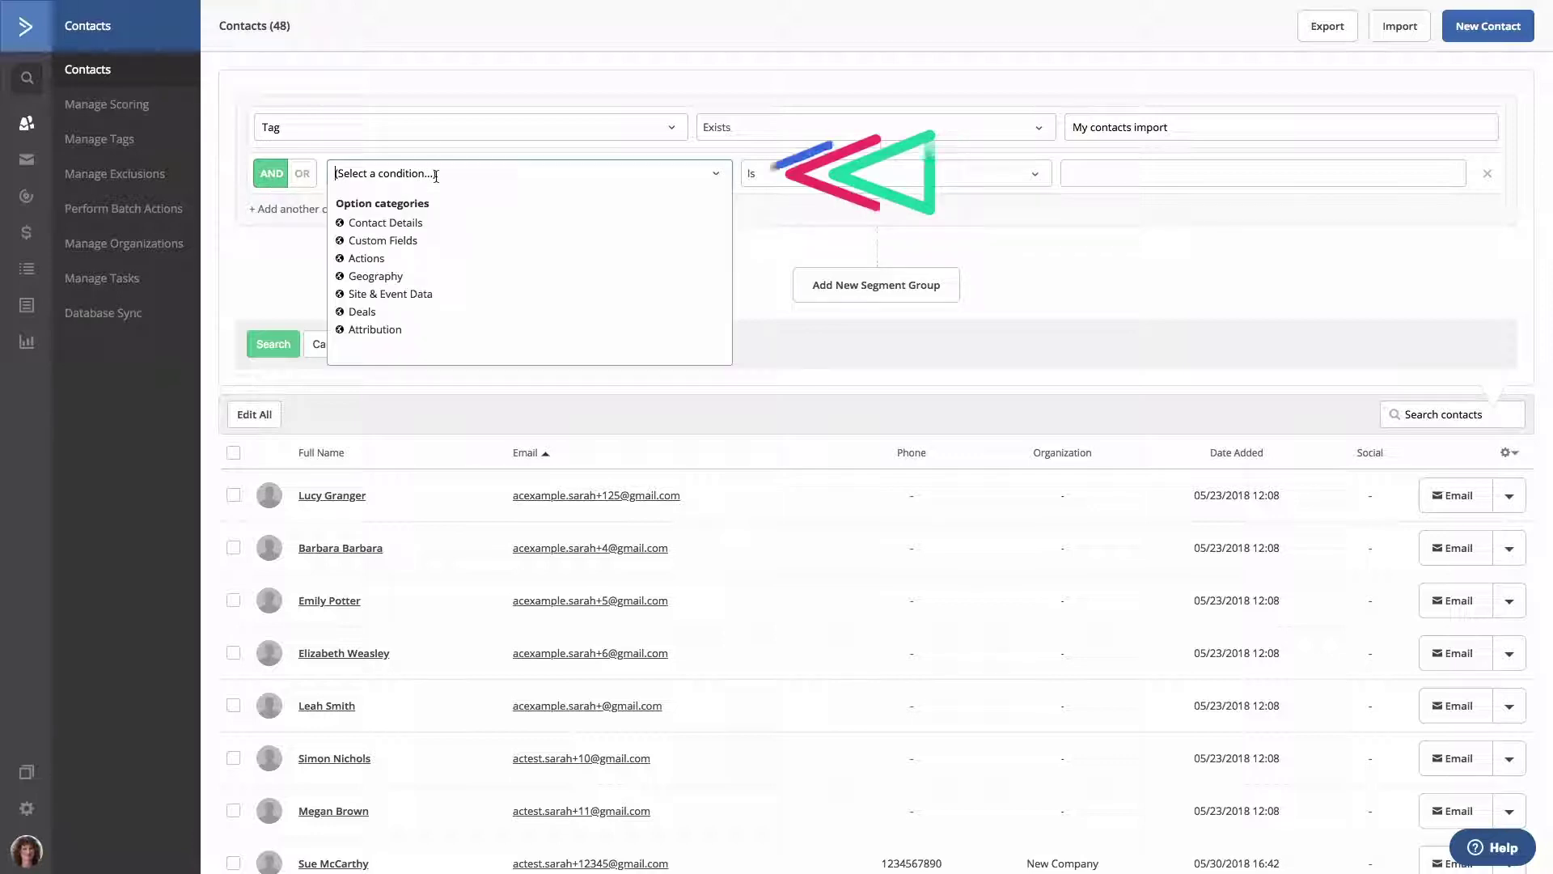
click(391, 243)
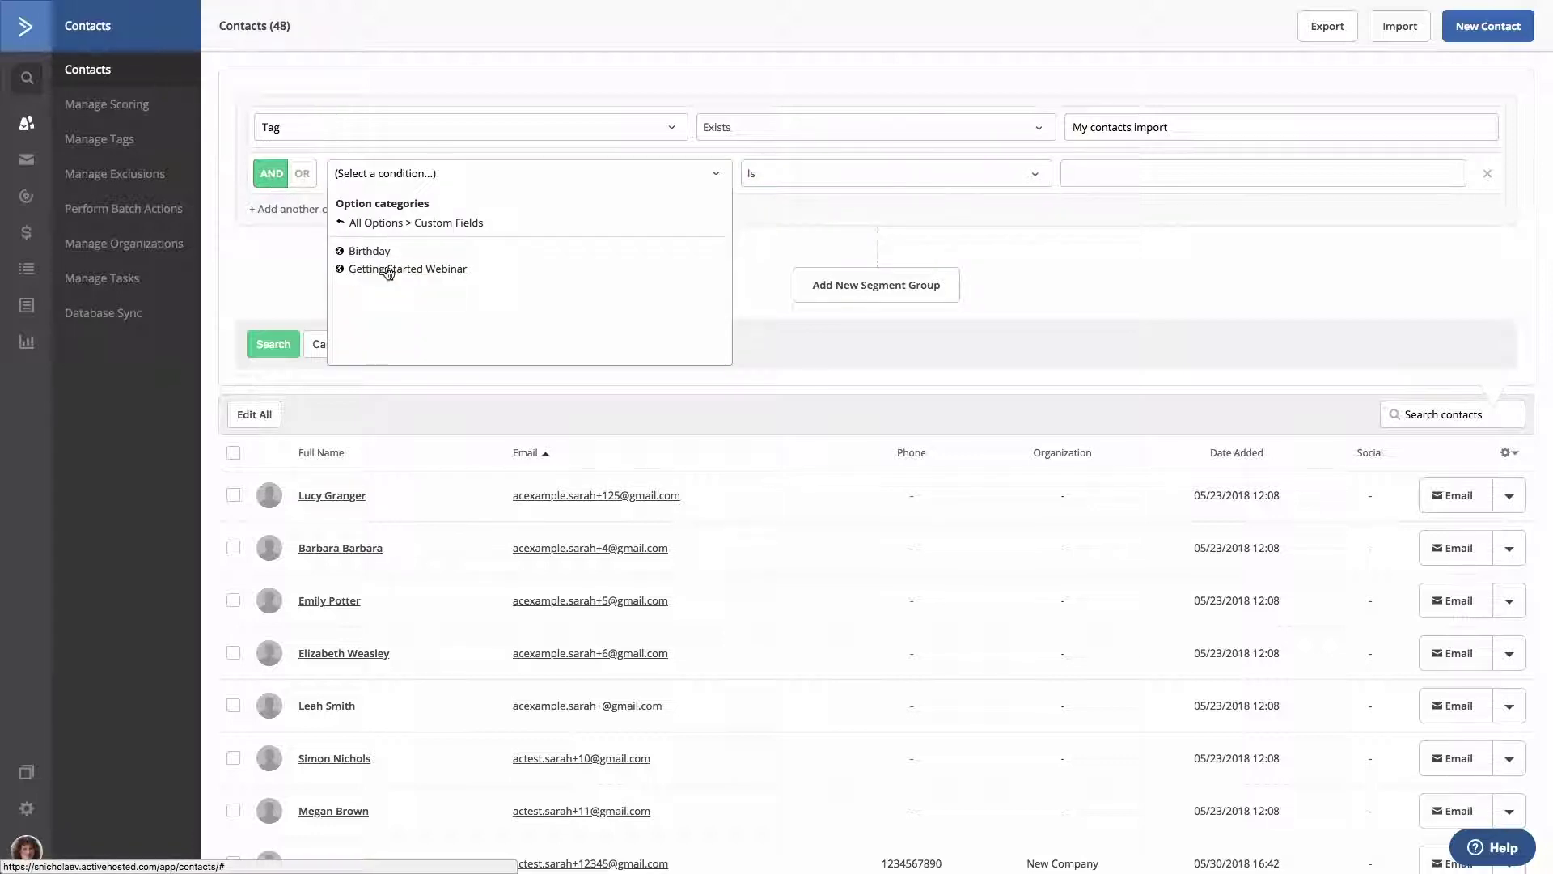
click(389, 270)
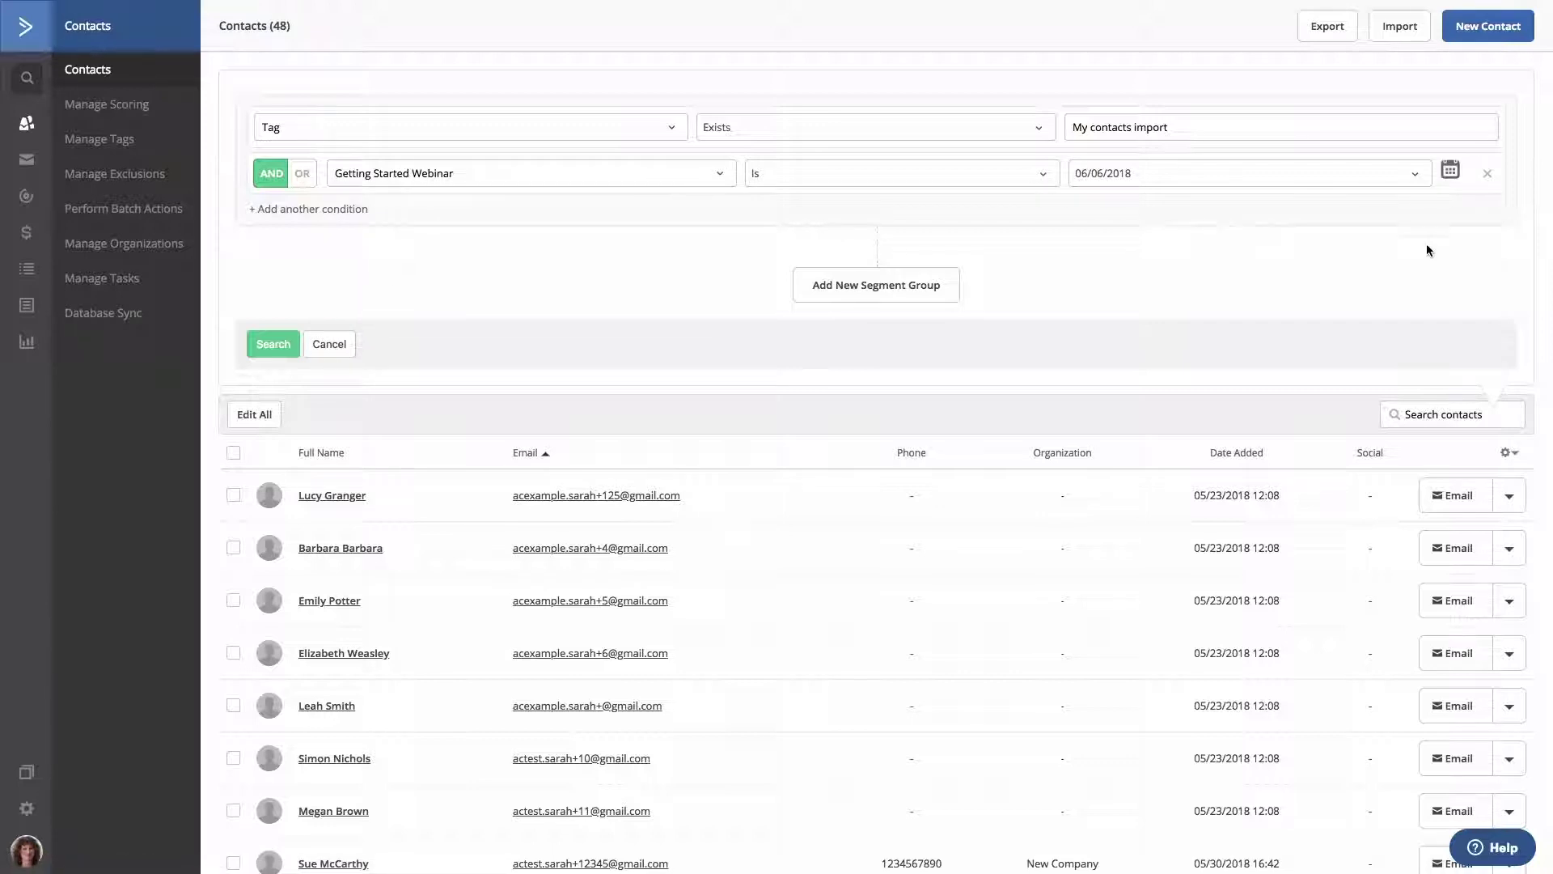
click(1450, 174)
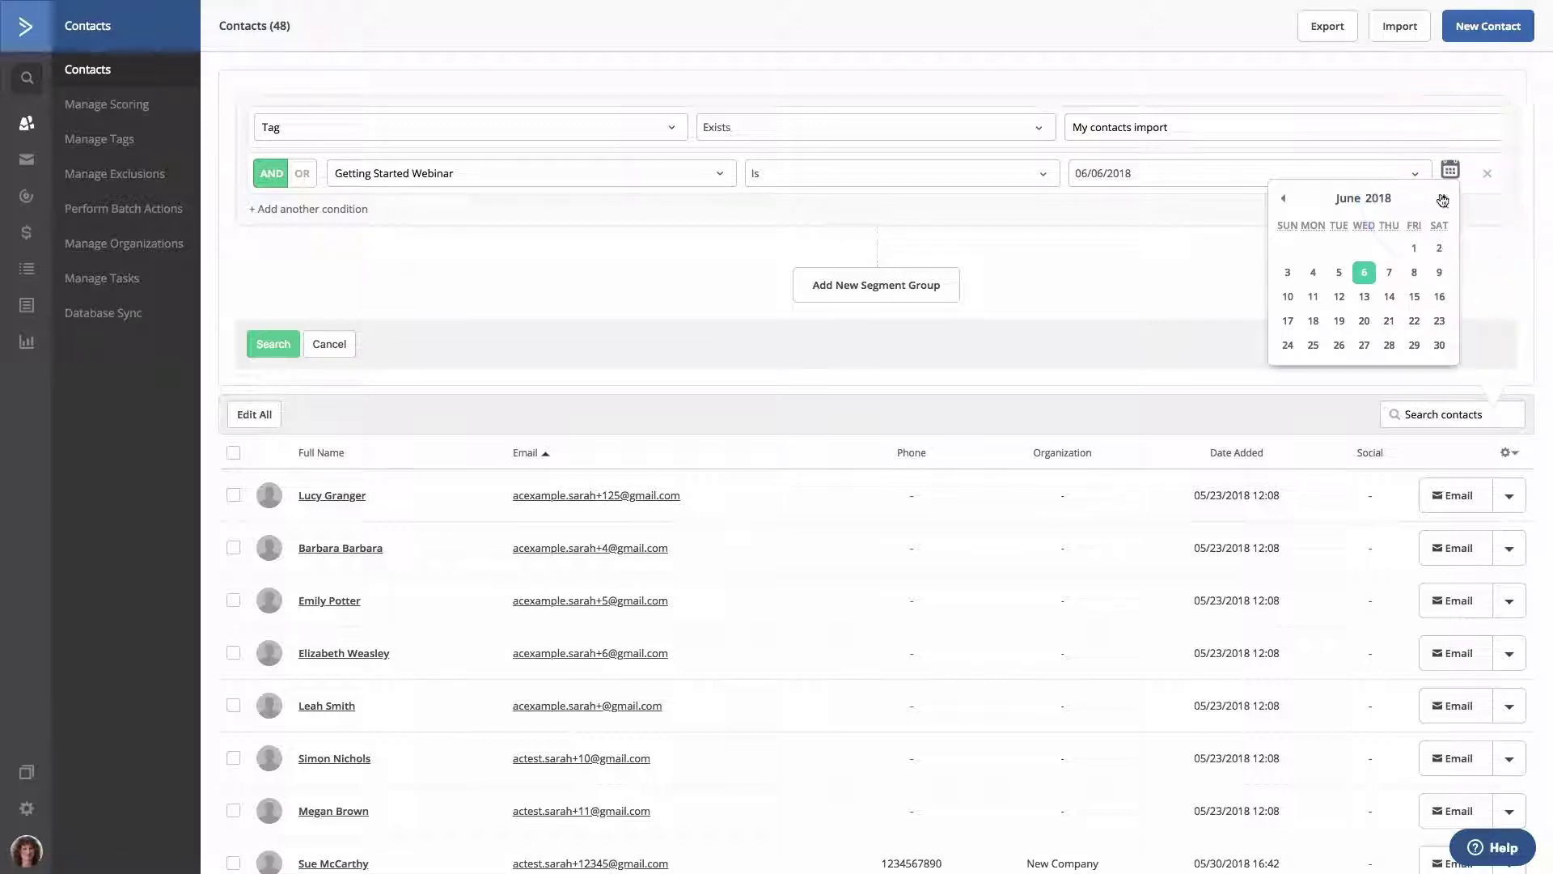
click(1444, 198)
click(1445, 198)
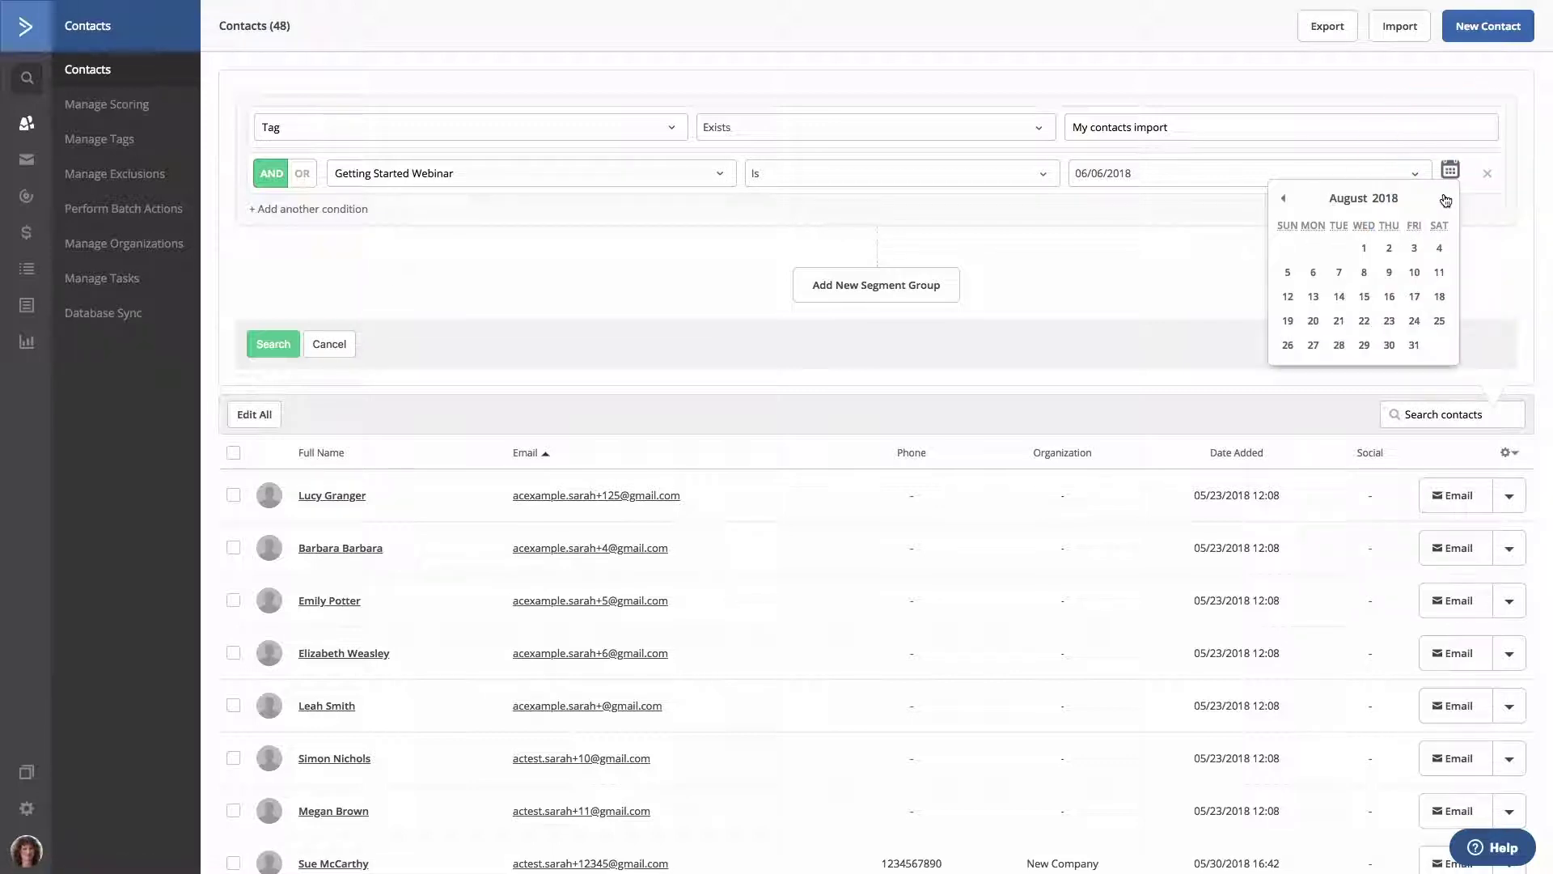
click(1388, 320)
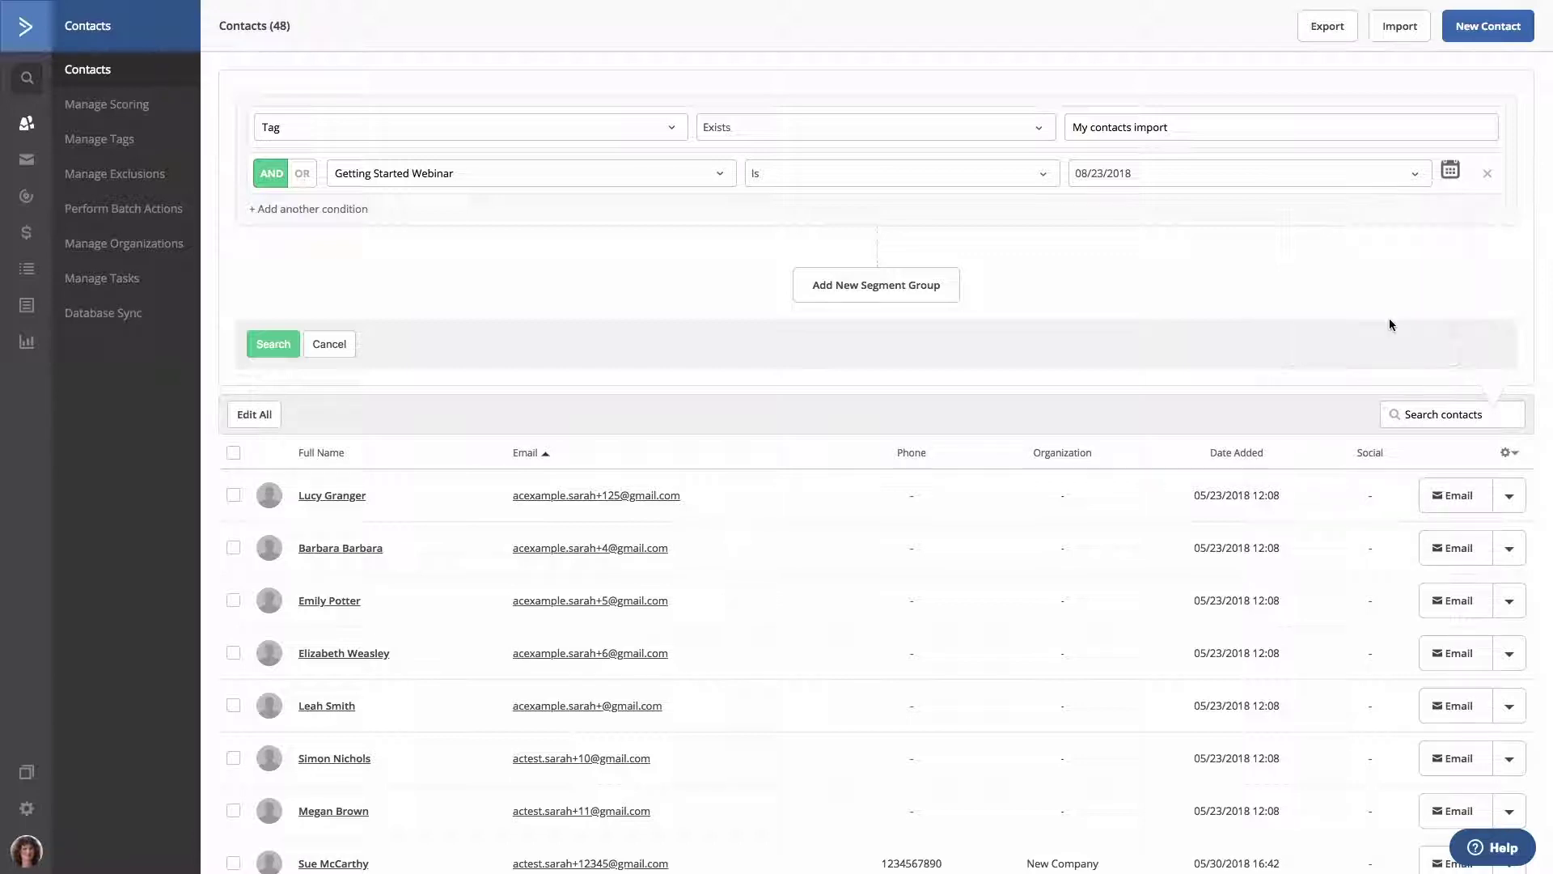
Step: Run the tag-and-webinar-date search to get 4 matching contacts, then reopen the conditions
click(275, 353)
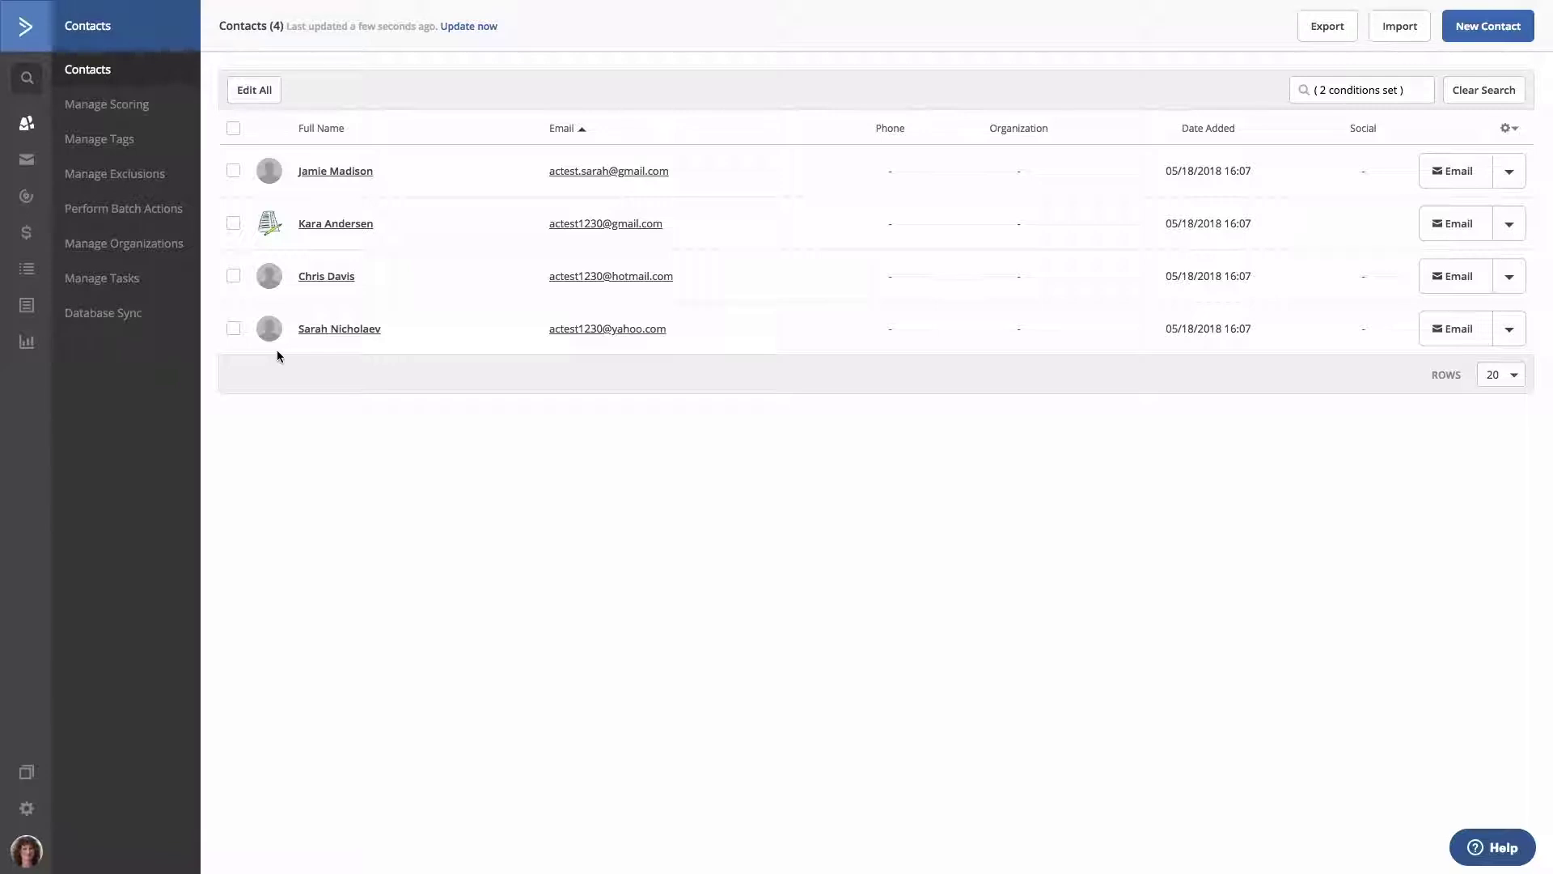
click(1343, 90)
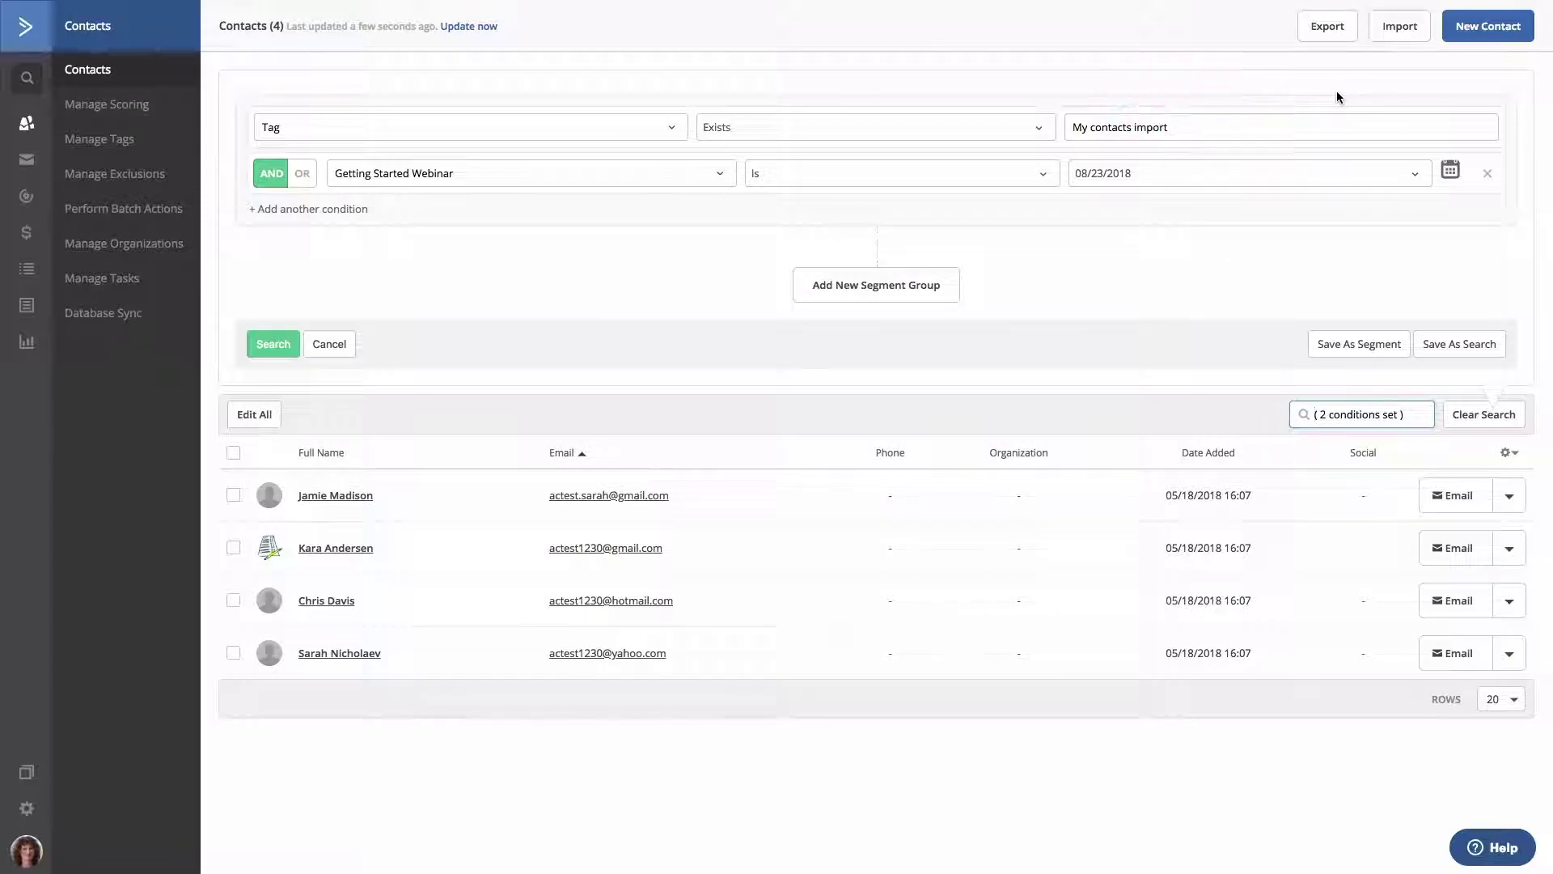
Step: Save the search as a segment, renaming 'Advanced Search' to 'Registered for August Webinar'
click(1349, 344)
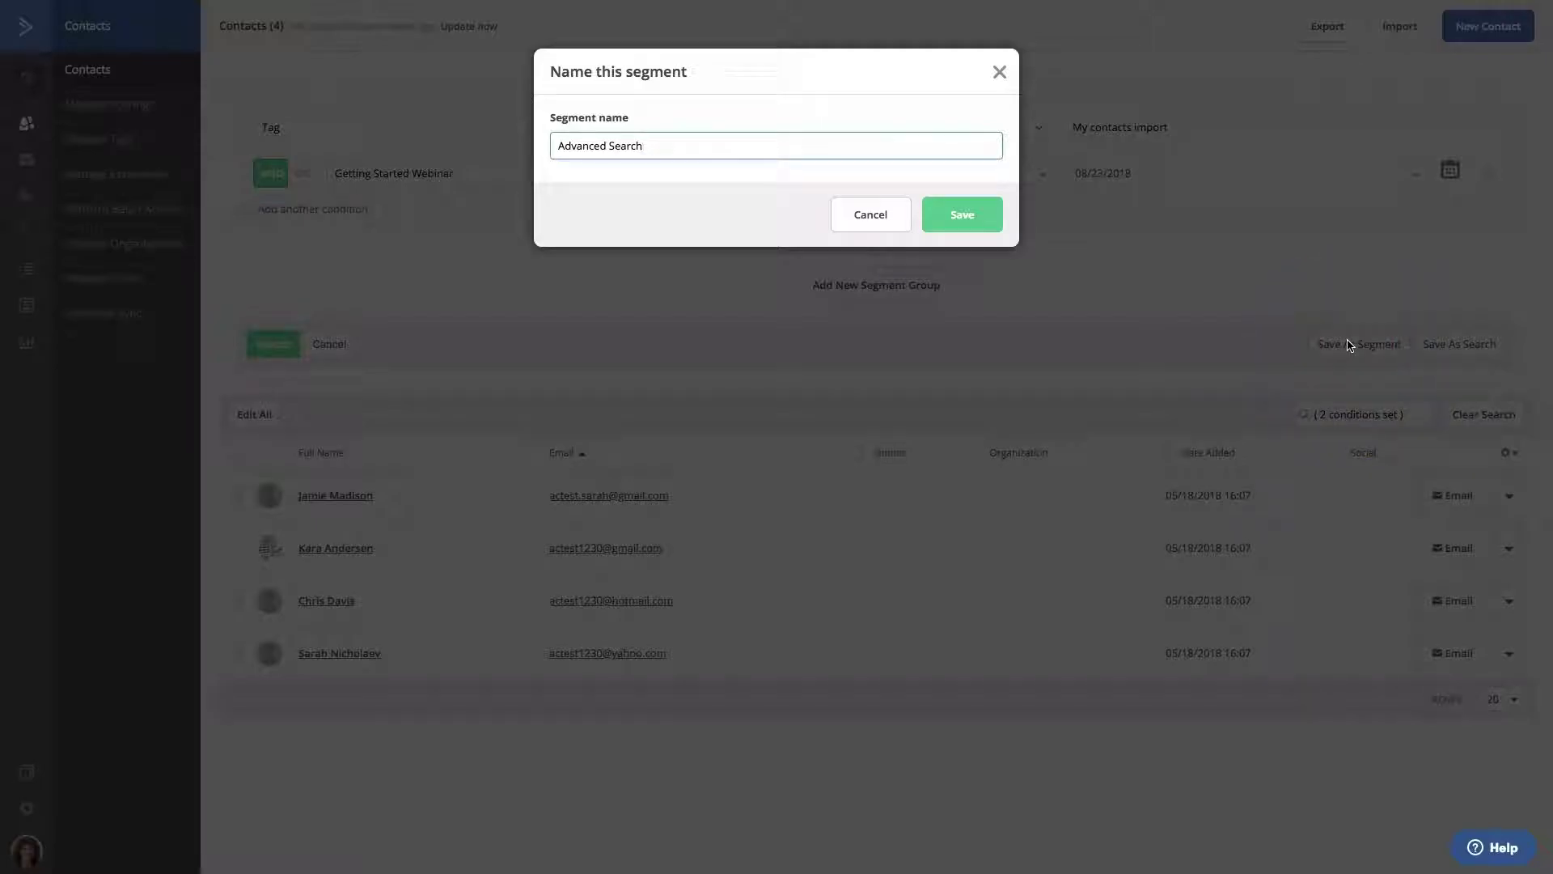
triple_click(836, 146)
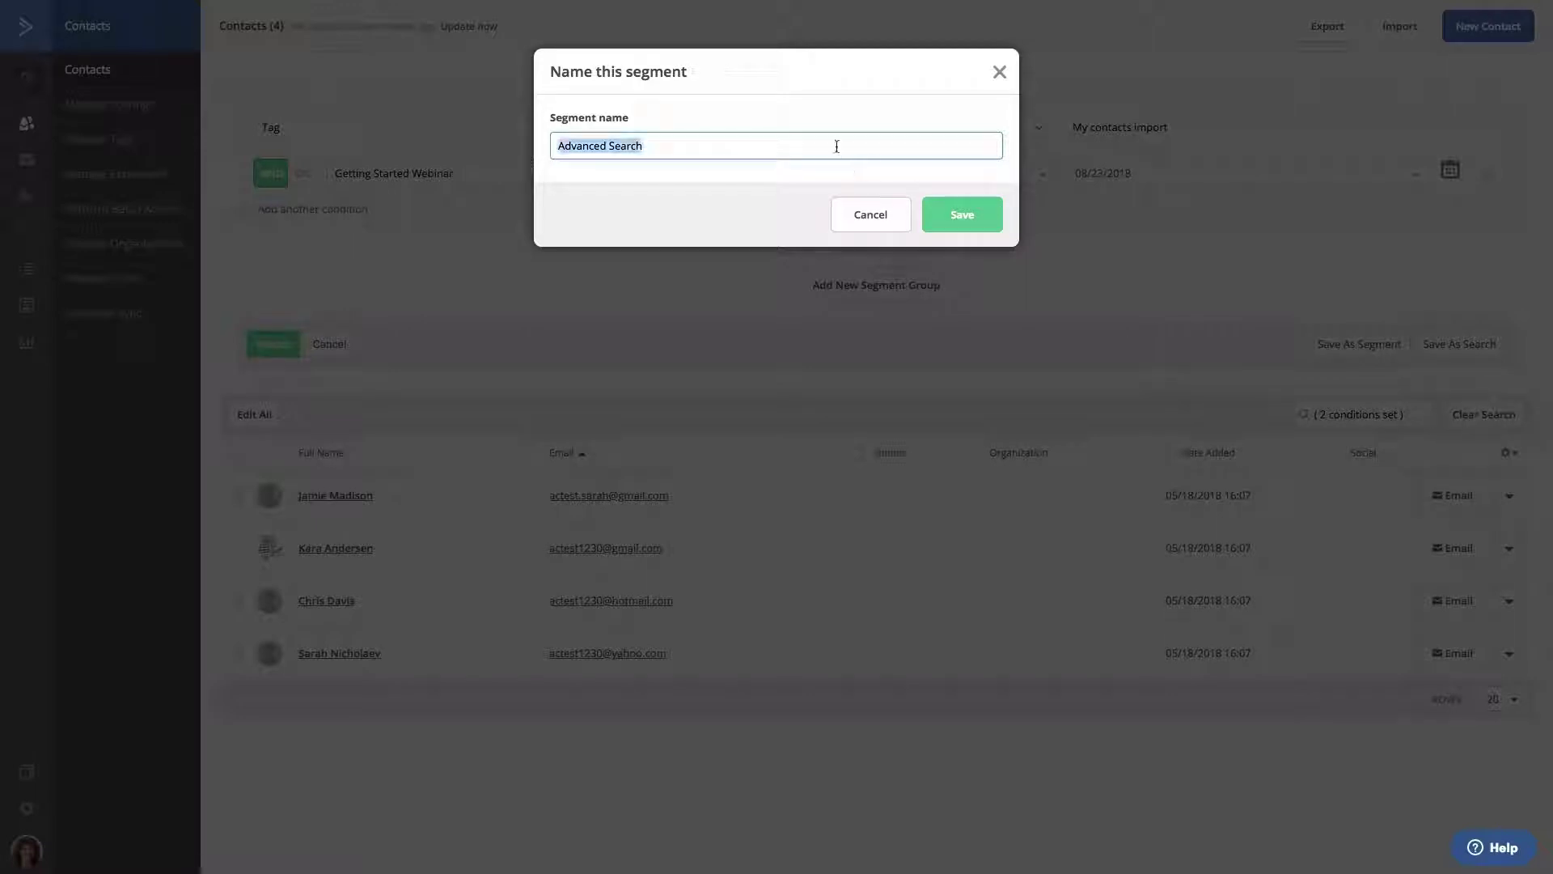
text(Registered for August Webinar)
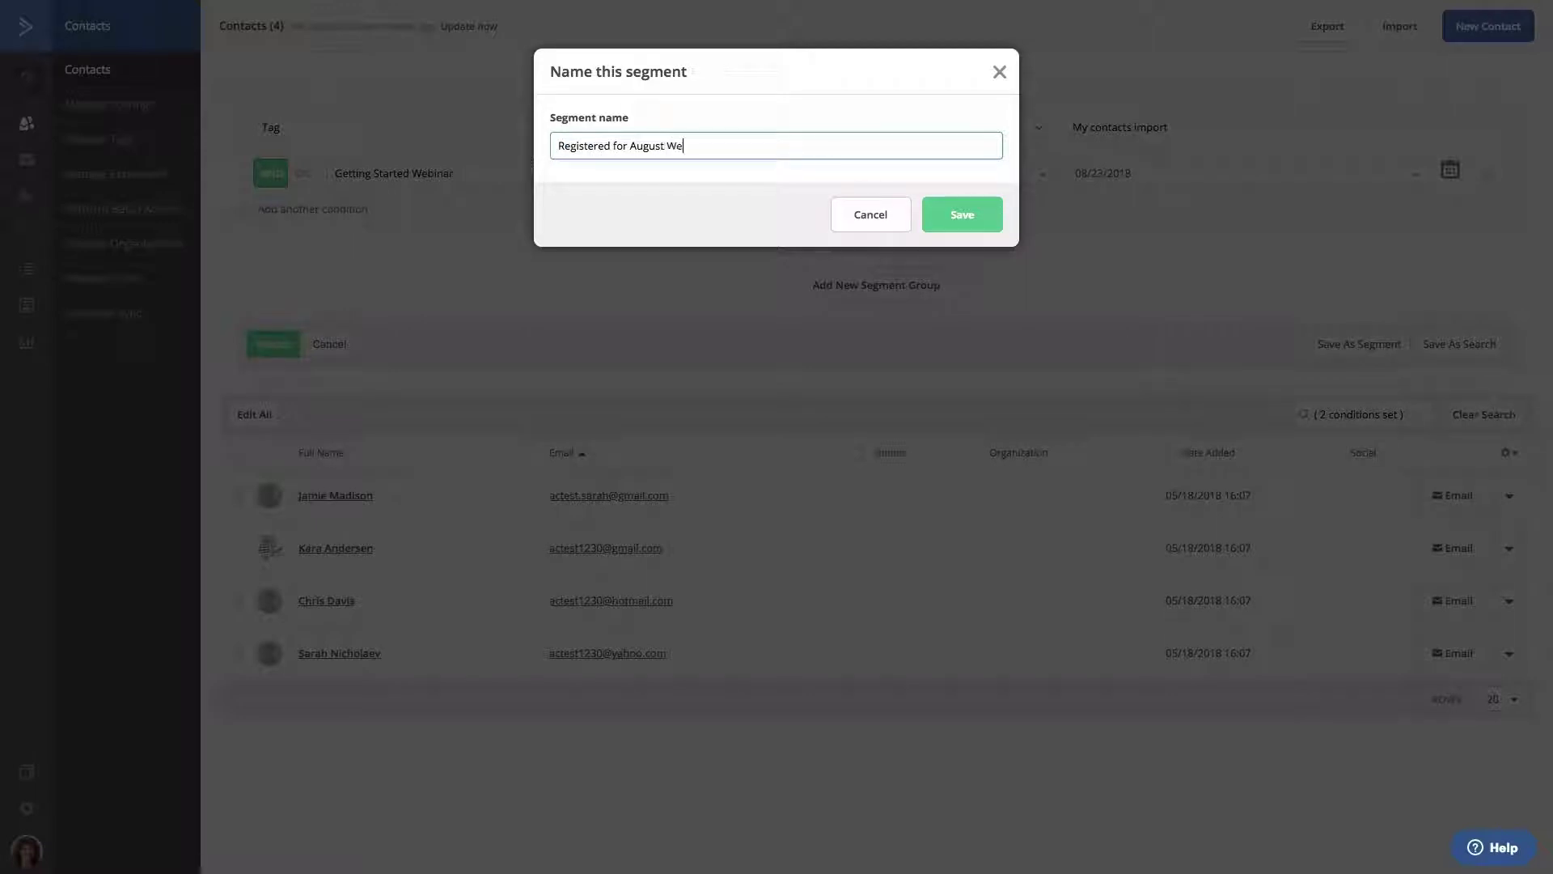
click(965, 223)
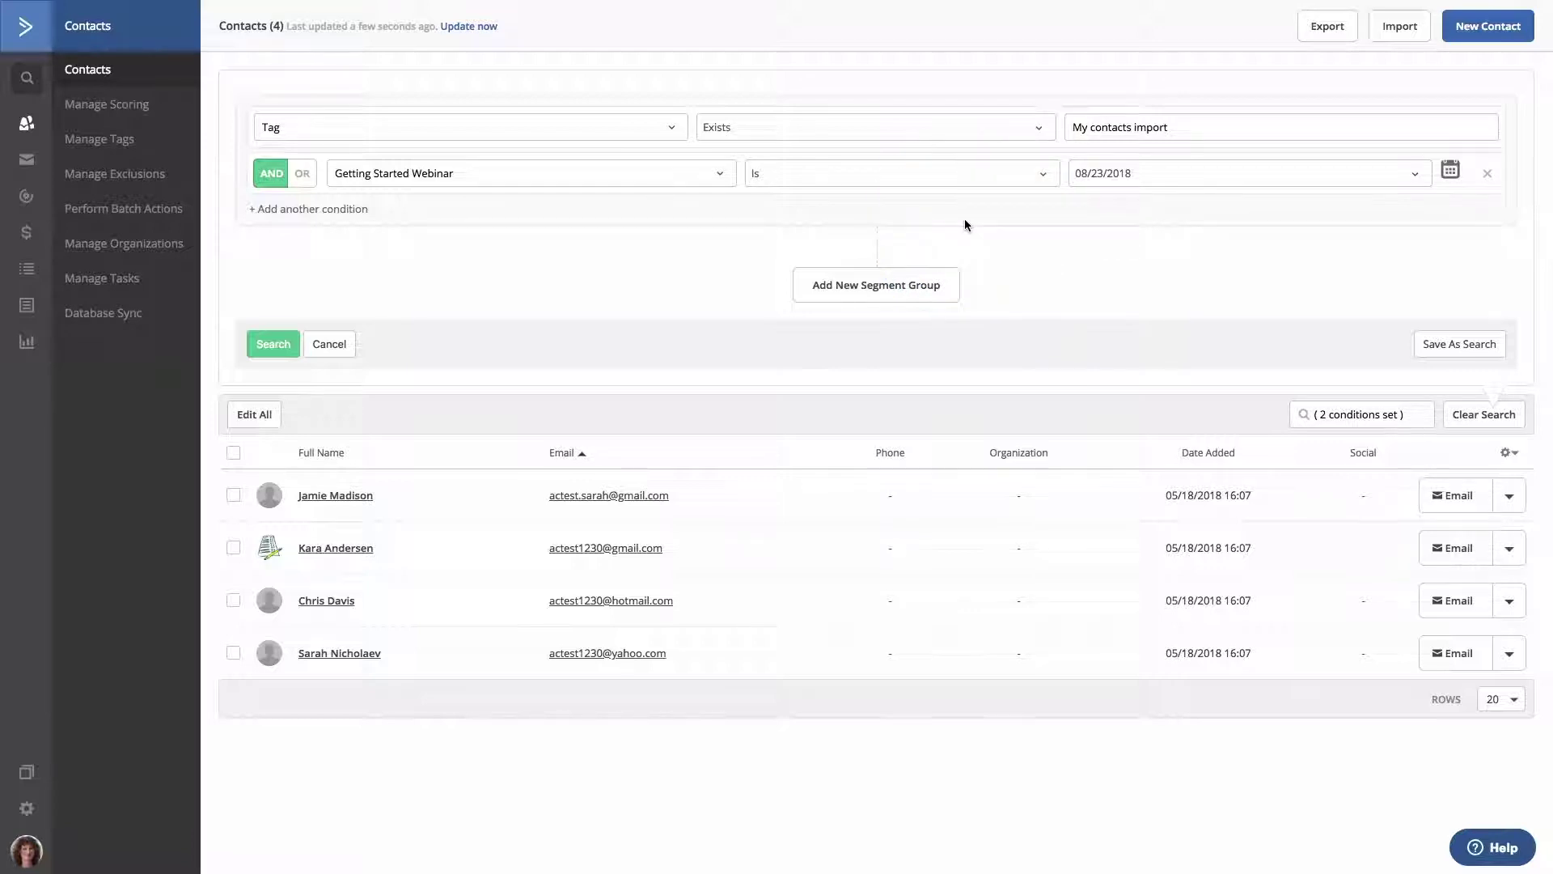
Step: On the Lists page, show the All Contacts list's segments
click(22, 275)
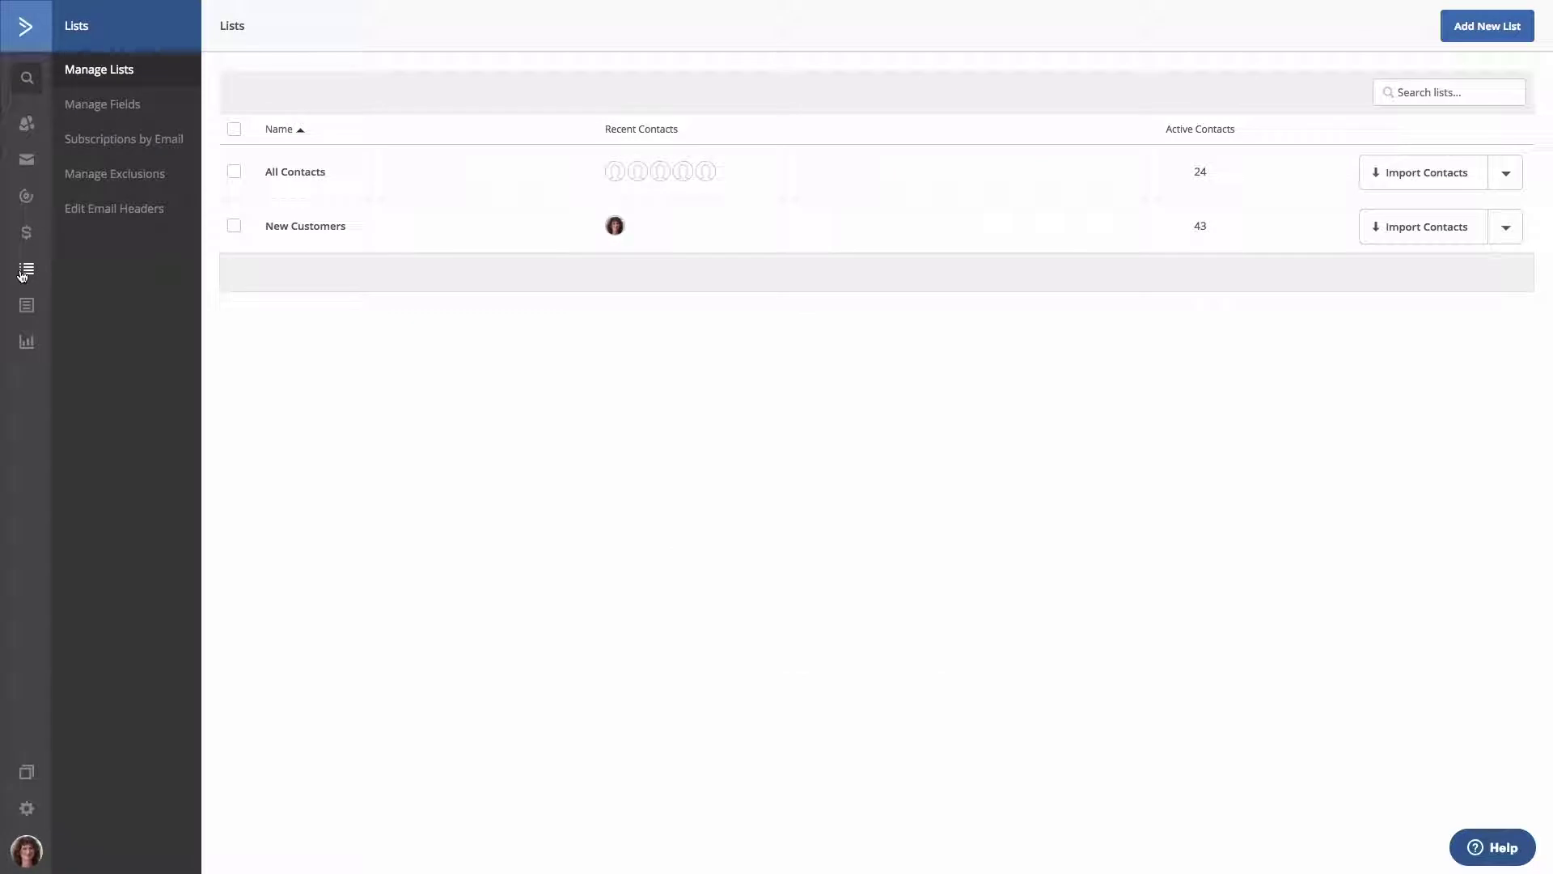
click(1508, 176)
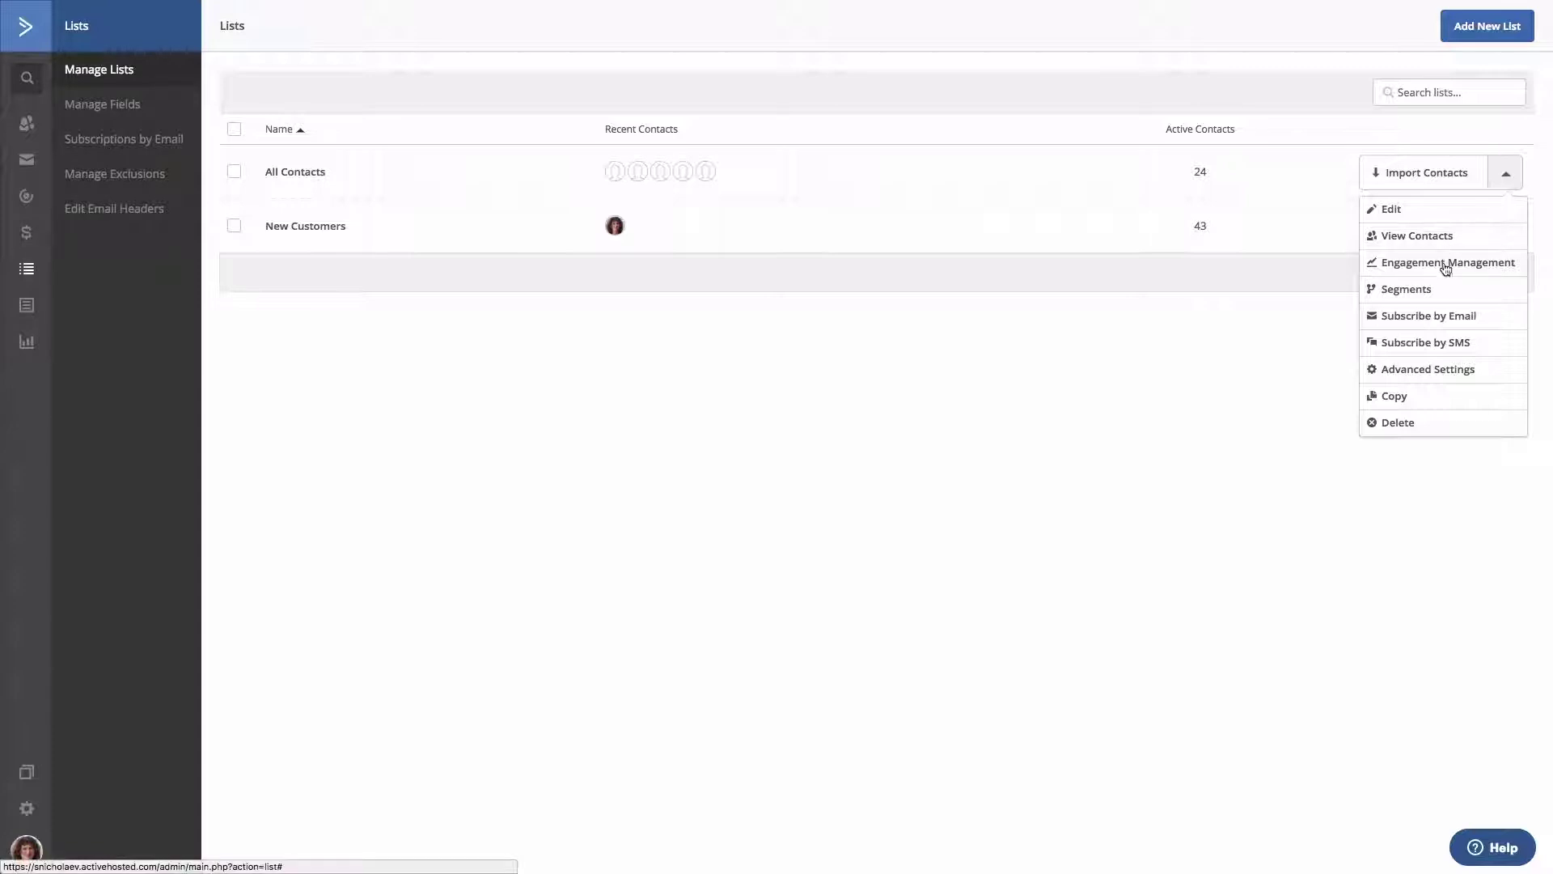
click(1438, 290)
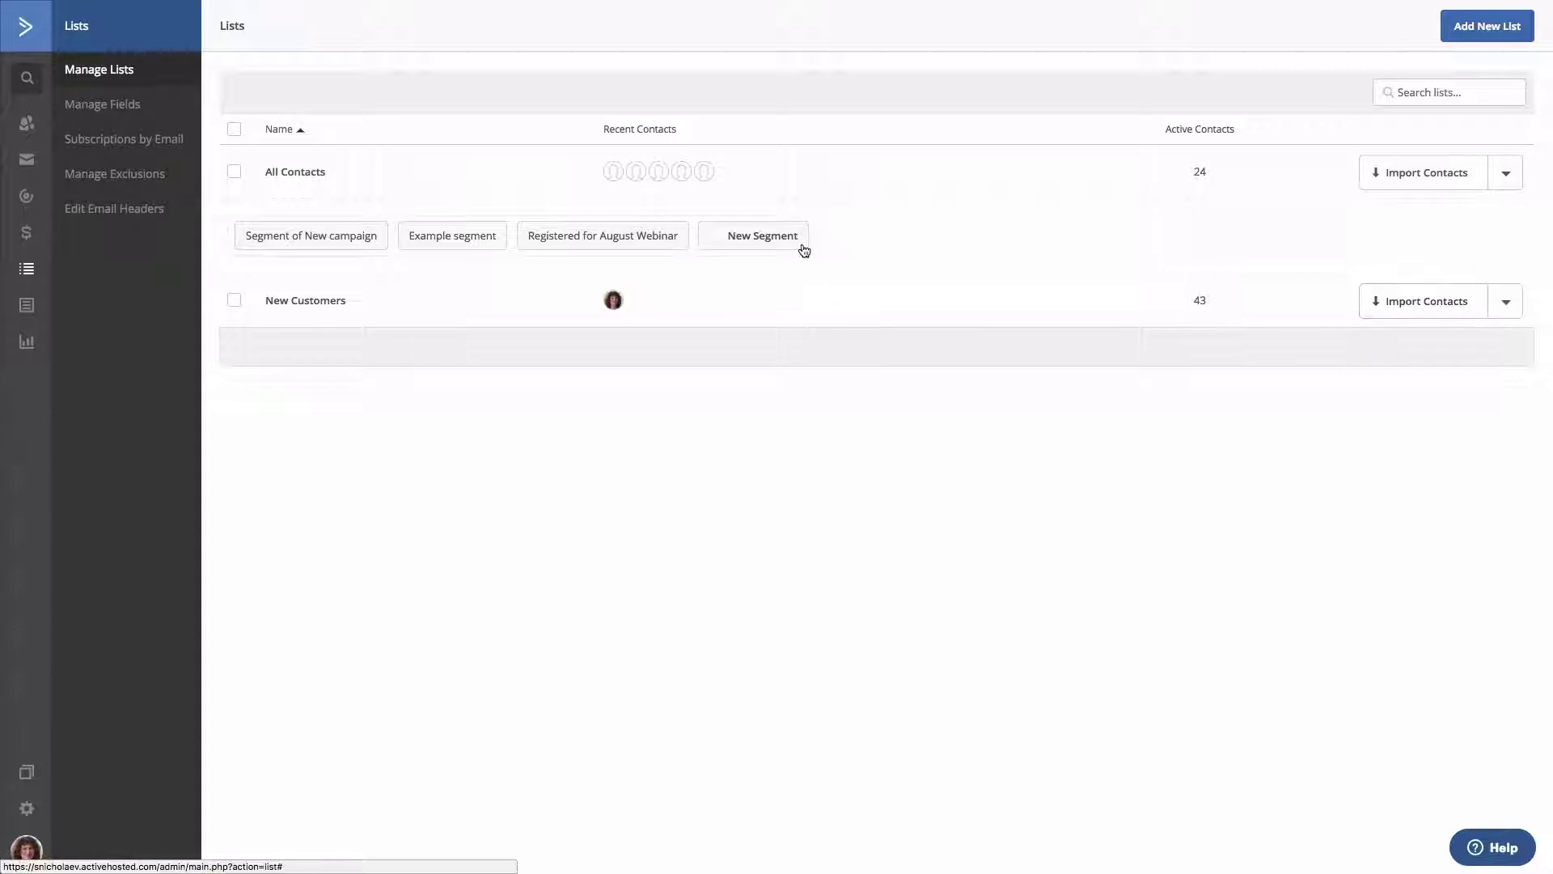
Step: Open the 'Registered for August Webinar' segment and uncheck New Customers, leaving All Contacts only
click(614, 249)
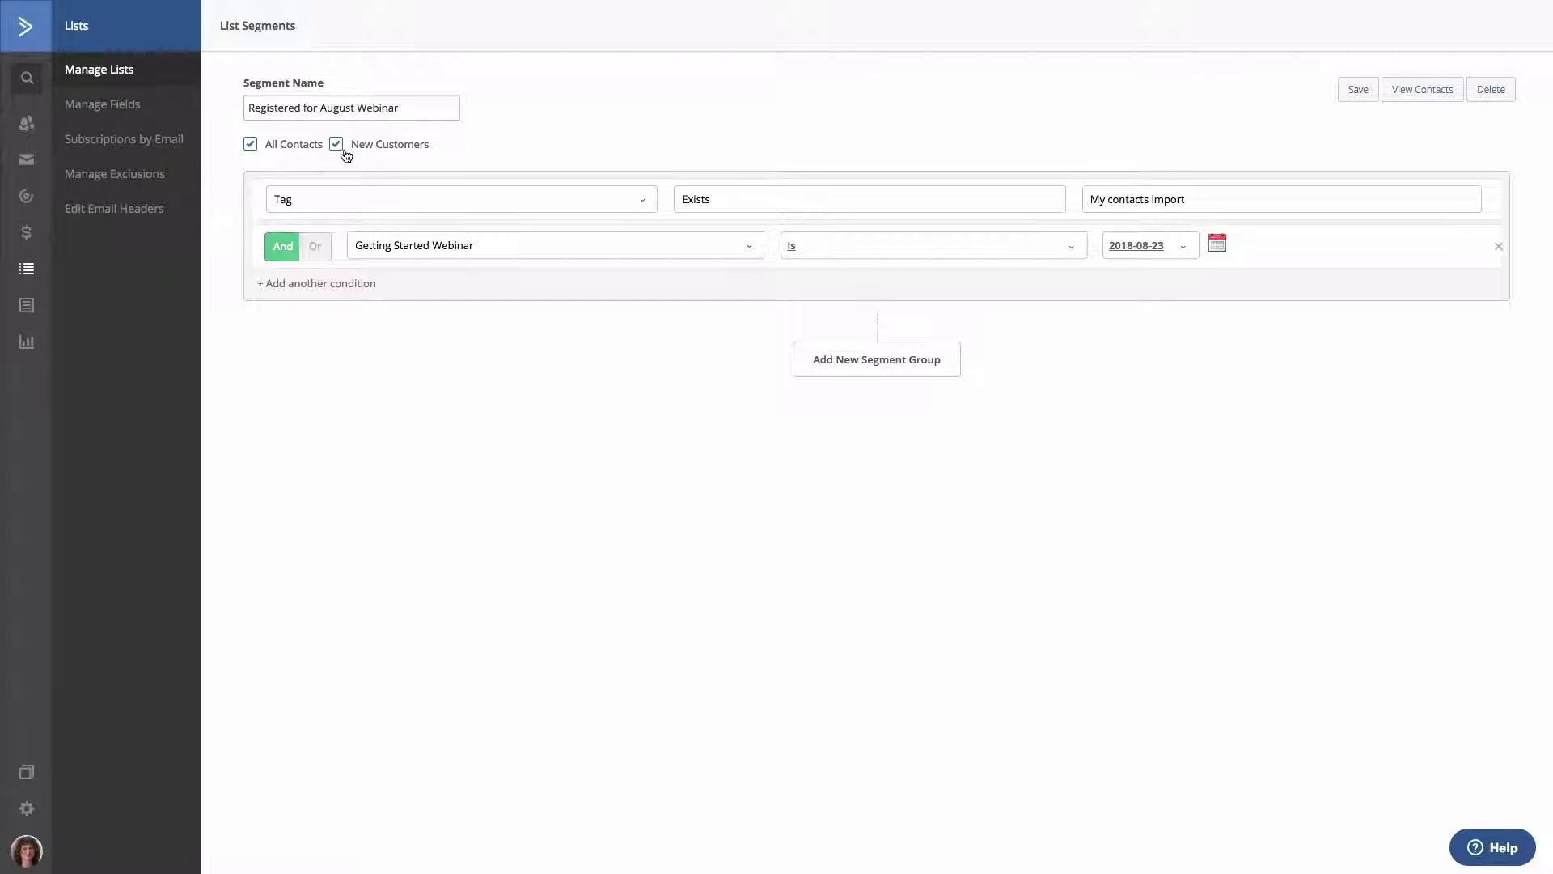
click(338, 148)
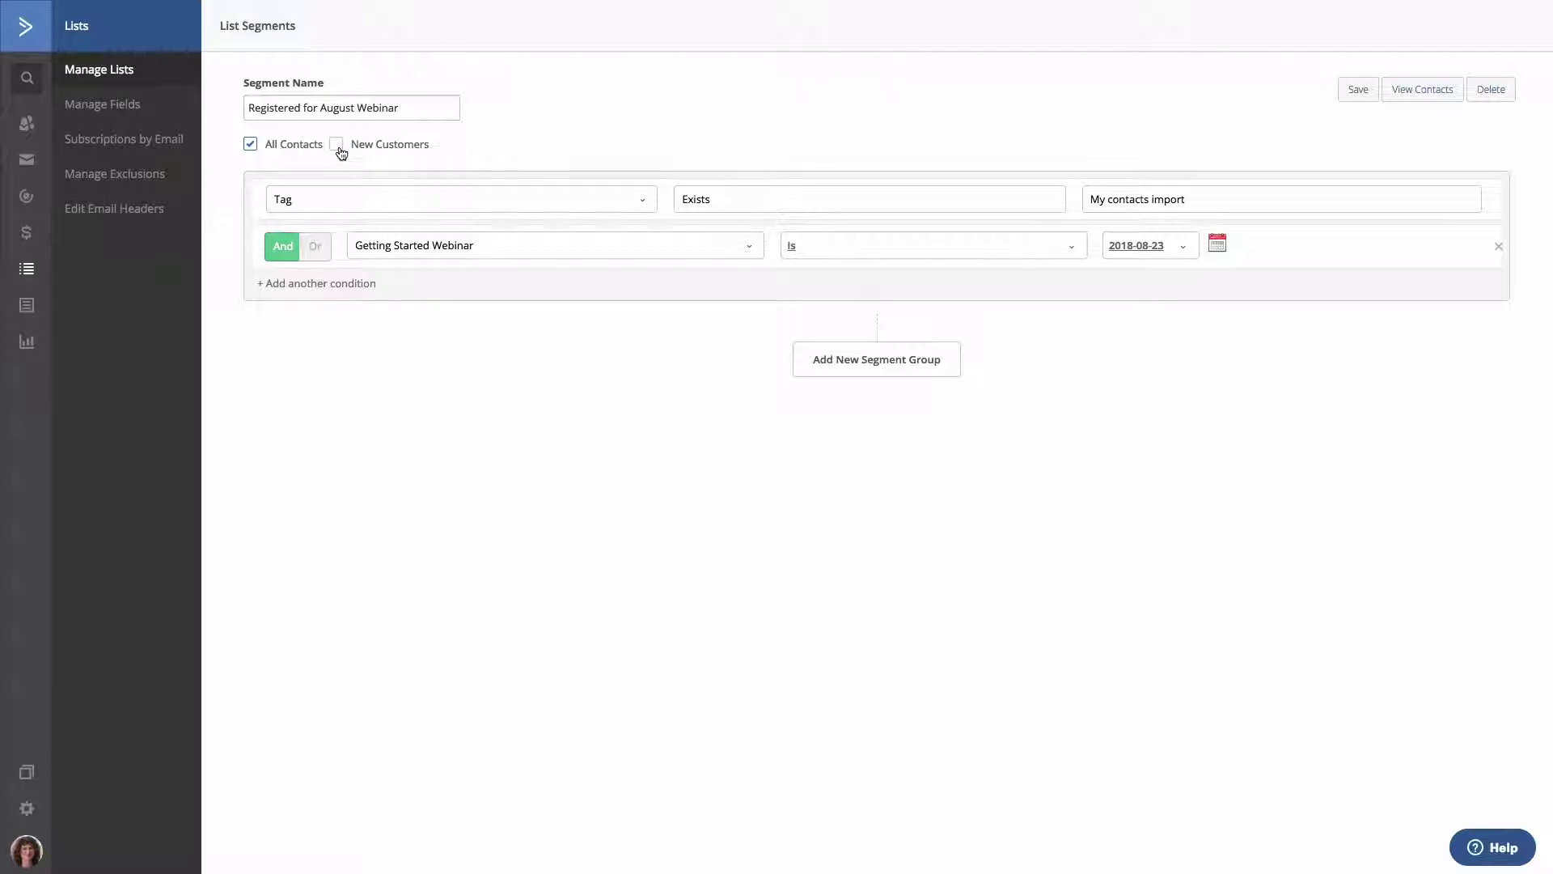